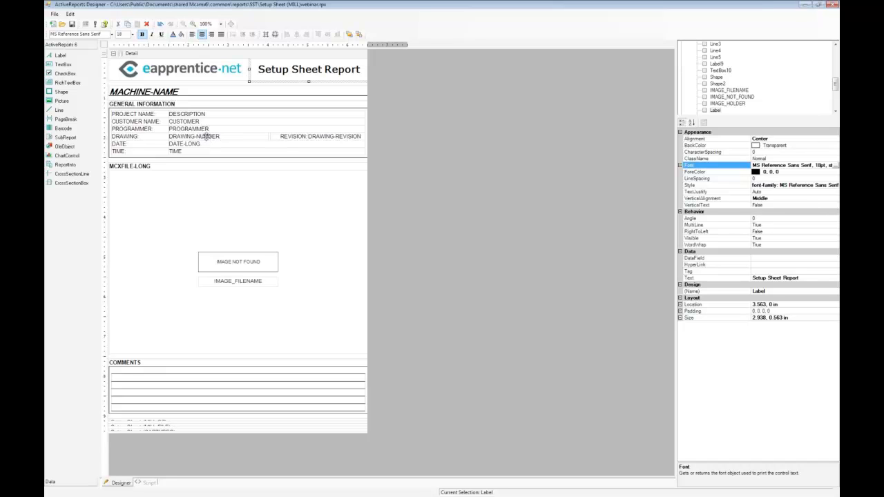
Step: Send the General Information outline box (Shape2) to the back, behind its fields
left_click(147, 152)
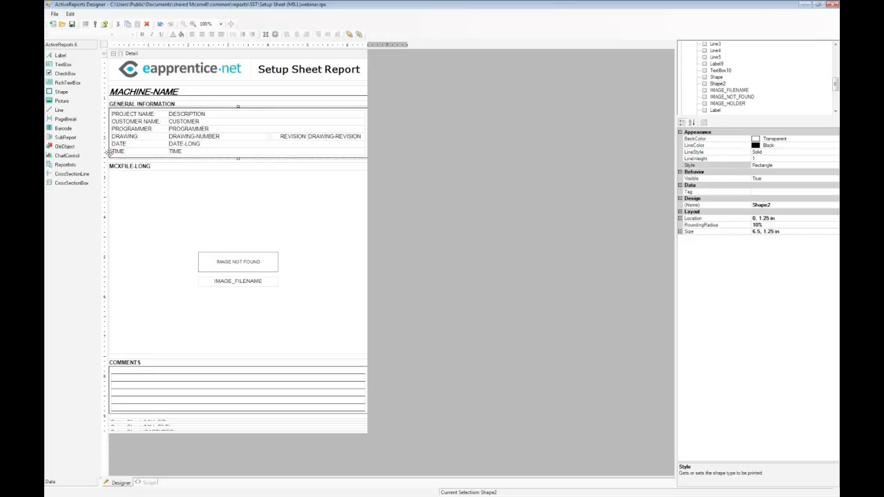
left_click(126, 136)
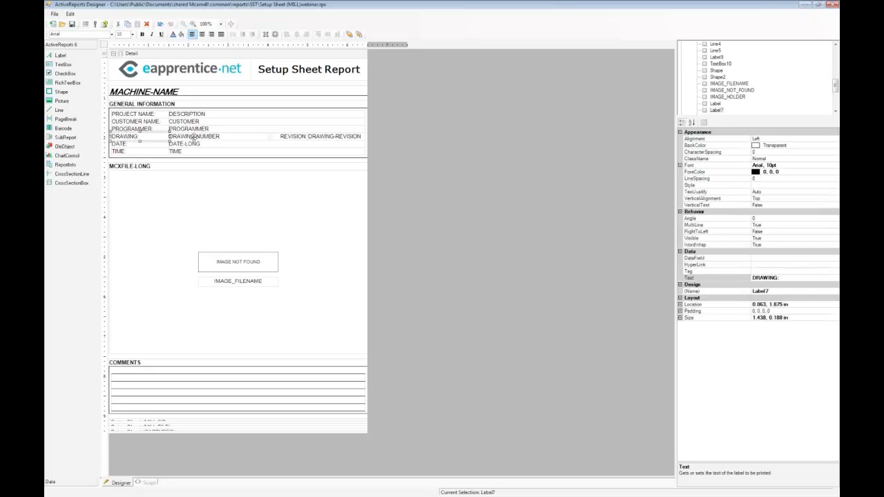
left_click(194, 136)
left_click(290, 136)
left_click(333, 136)
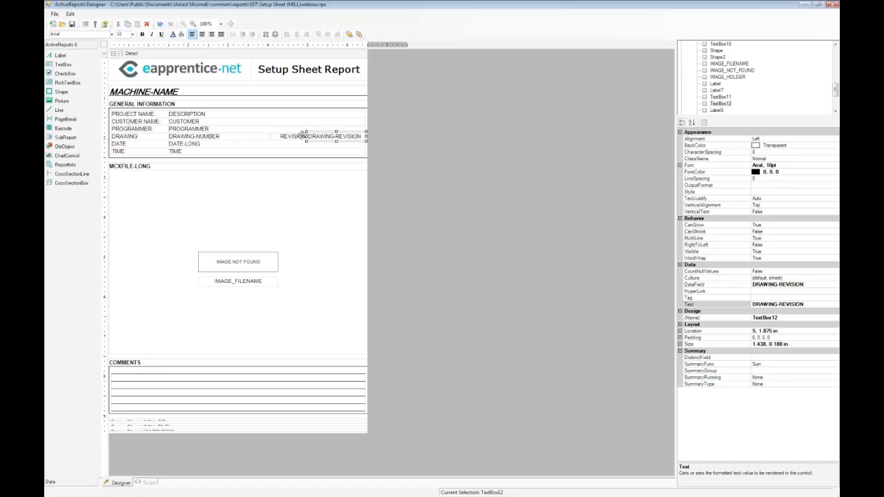
left_click(199, 157)
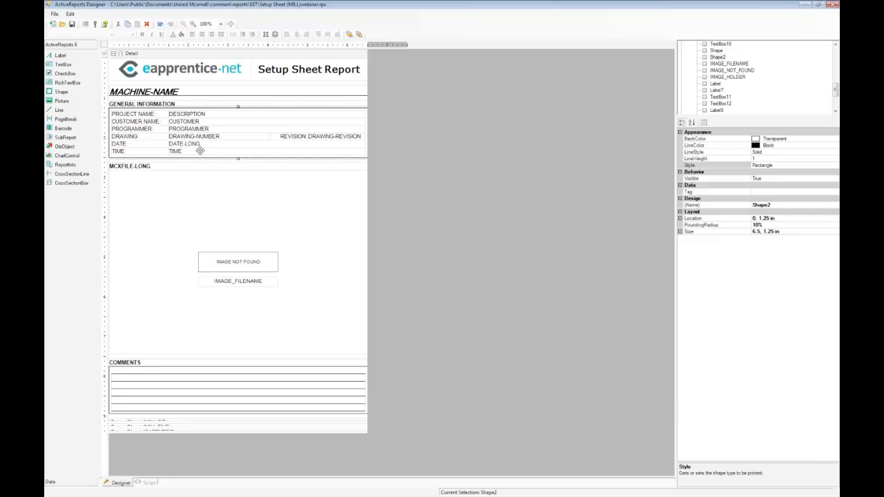
right_click(200, 151)
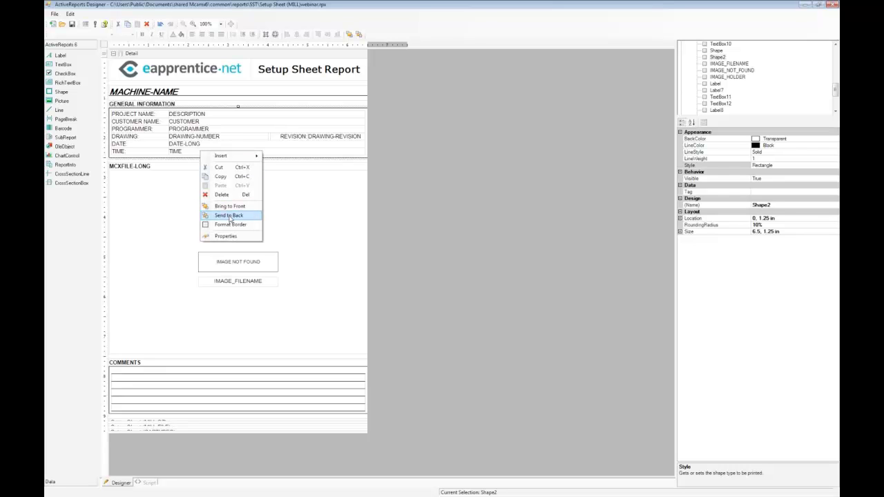
left_click(230, 215)
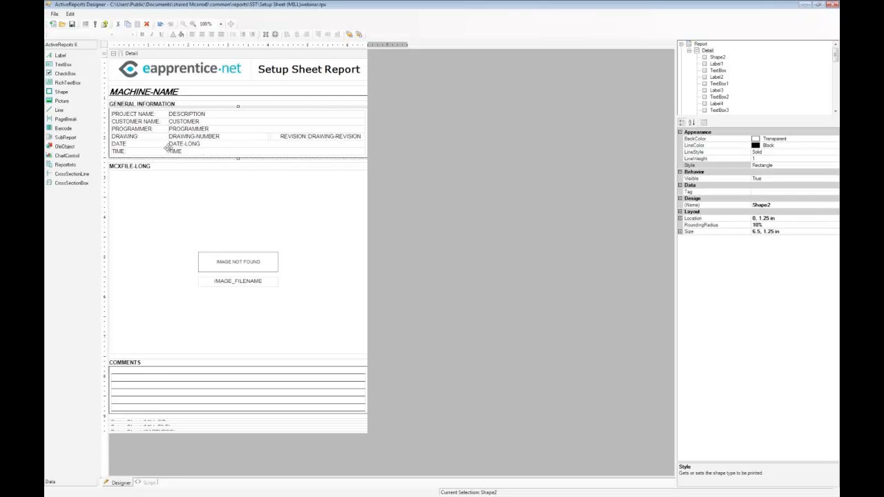
Step: Delete the TIME: label and its TIME field
left_click(163, 151)
left_click(158, 125)
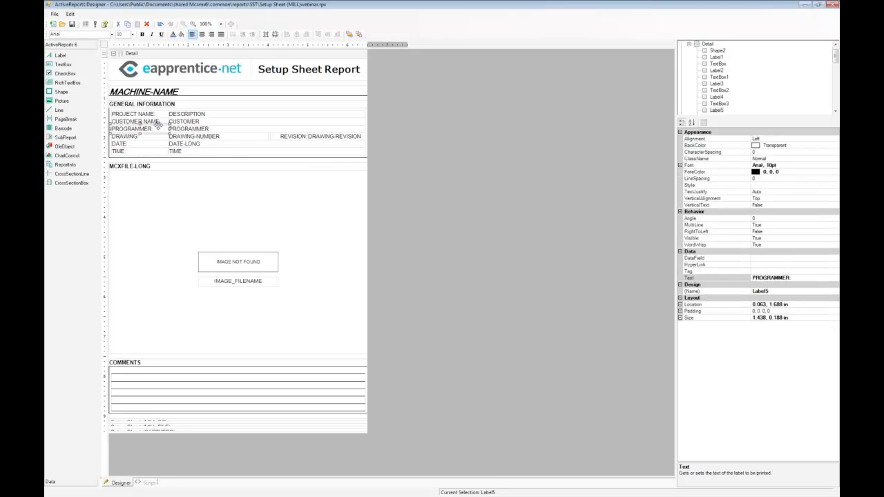
left_click(154, 151)
key("Delete")
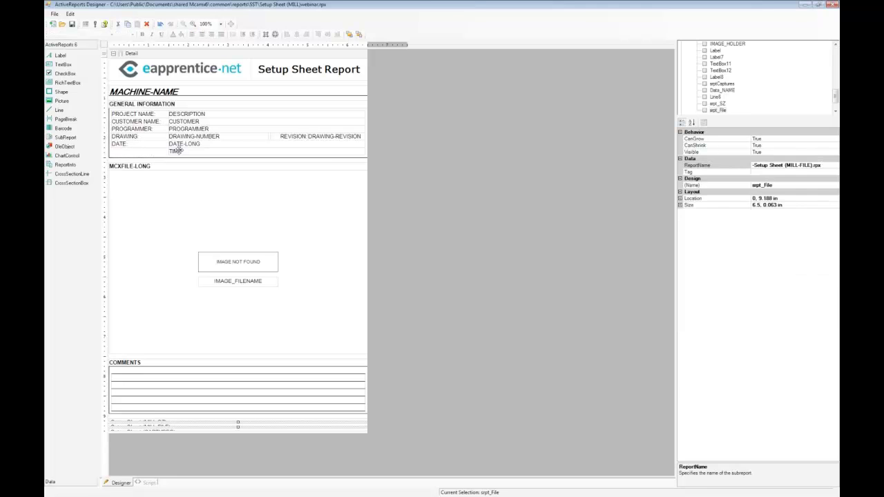
left_click(172, 151)
key("Delete")
Step: Delete the DRAWING:, DRAWING-NUMBER, REVISION: and DRAWING-REVISION controls
left_click(148, 136)
key("Delete")
left_click(196, 135)
key("Delete")
left_click(296, 135)
key("Delete")
left_click(314, 136)
key("Delete")
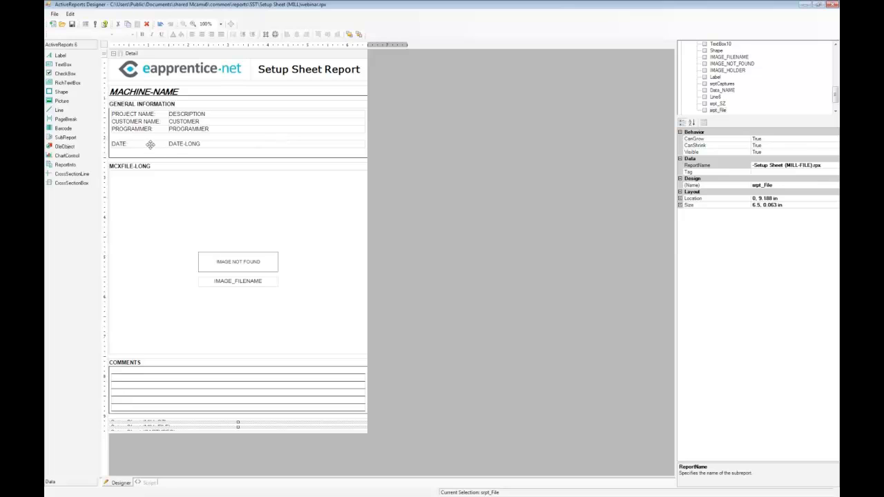
Step: Drag the DATE: label and DATE-LONG field into the empty row below PROGRAMMER, snapline-aligned
left_click(150, 144)
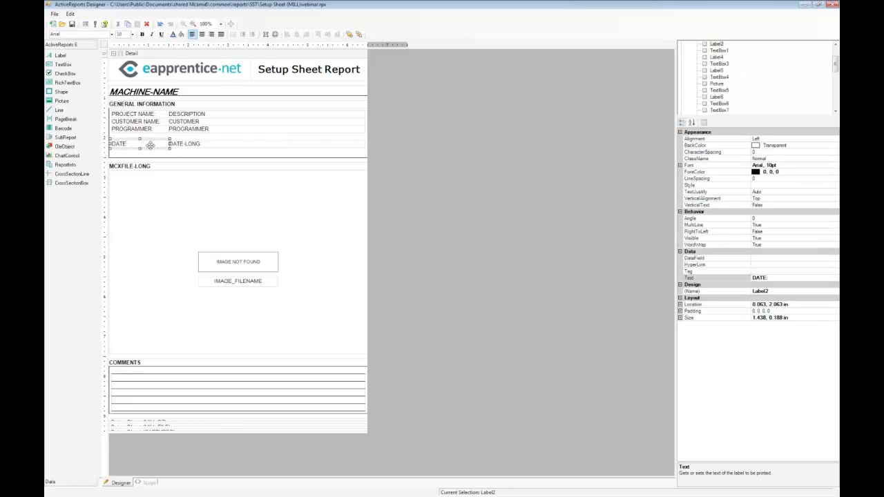
left_click_drag(149, 144, 150, 136)
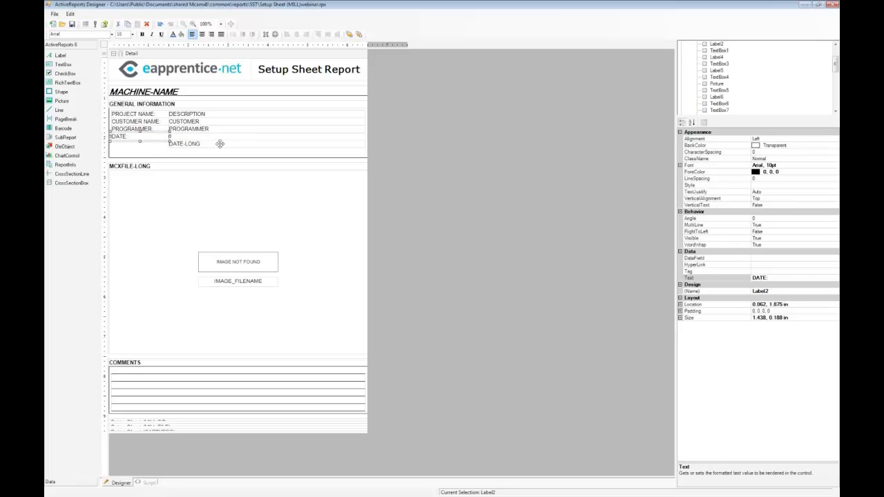
left_click(220, 144)
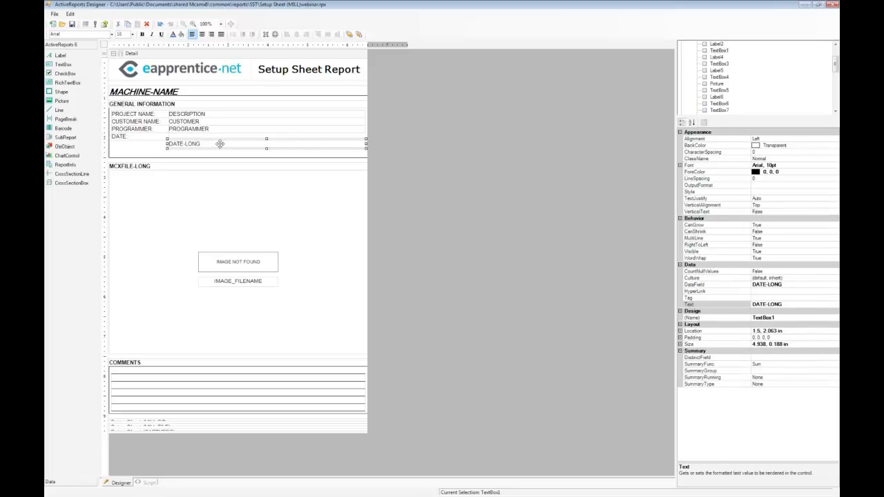
mouse_move(220, 143)
left_mouse_down()
mouse_move(164, 145)
mouse_move(219, 137)
left_mouse_up()
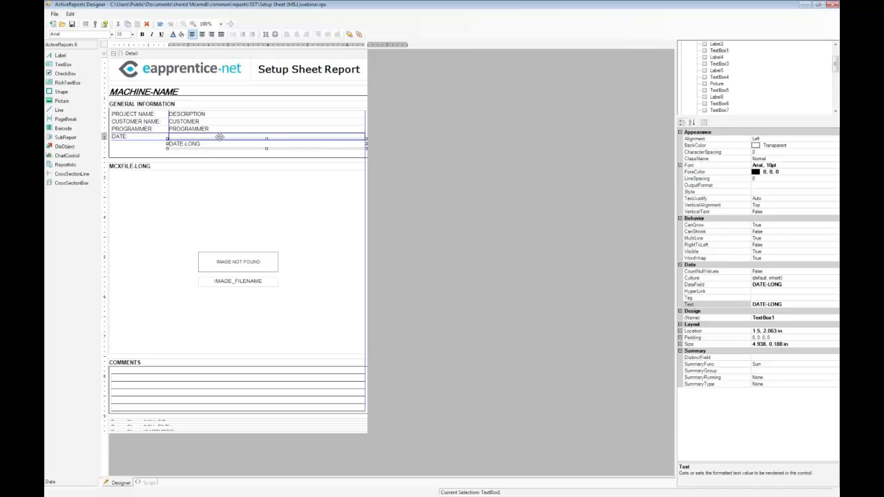
left_click_drag(219, 137, 219, 137)
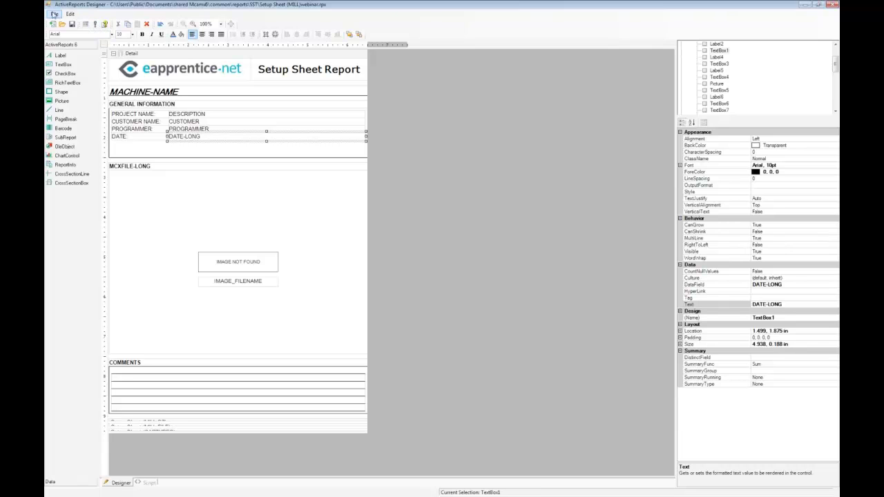
left_click(54, 14)
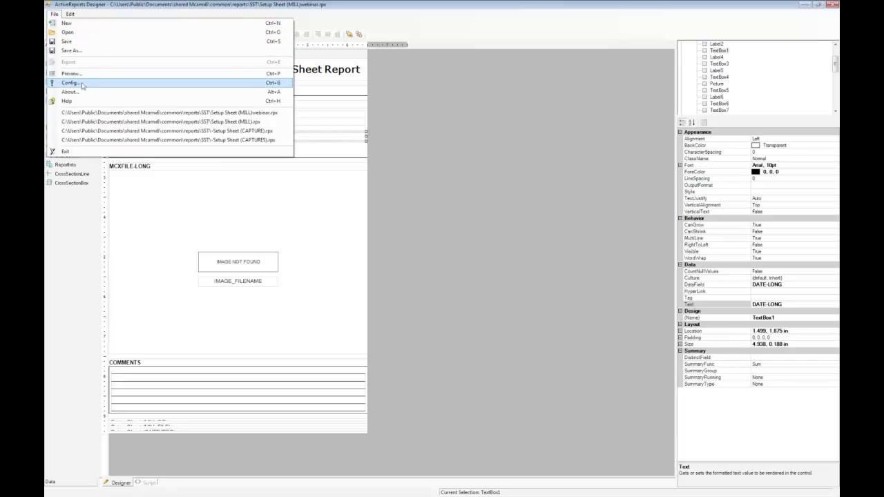
left_click(83, 84)
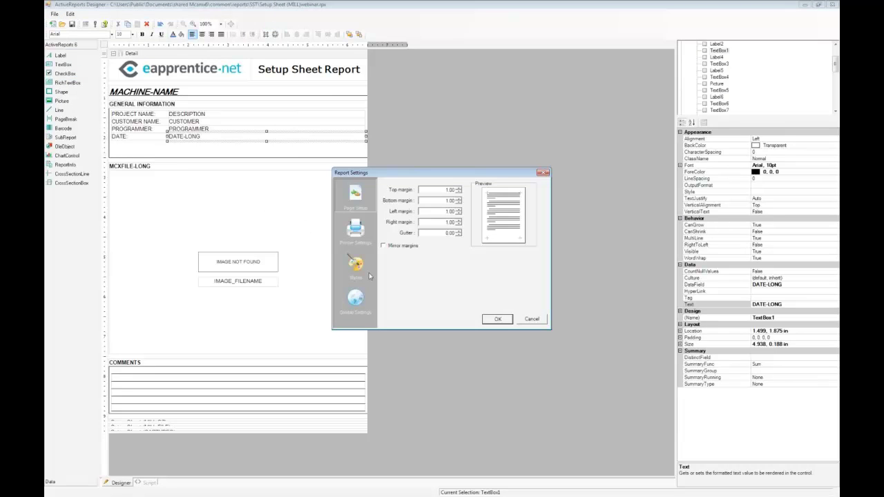
left_click(356, 298)
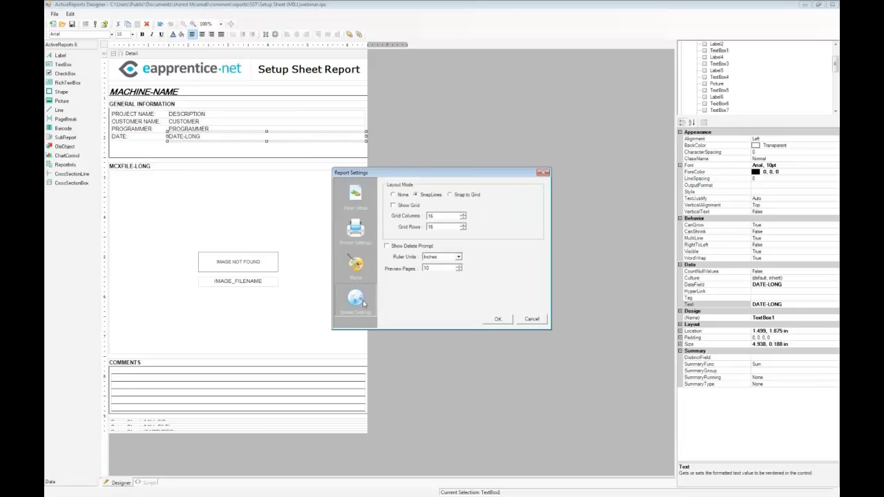
left_click(405, 207)
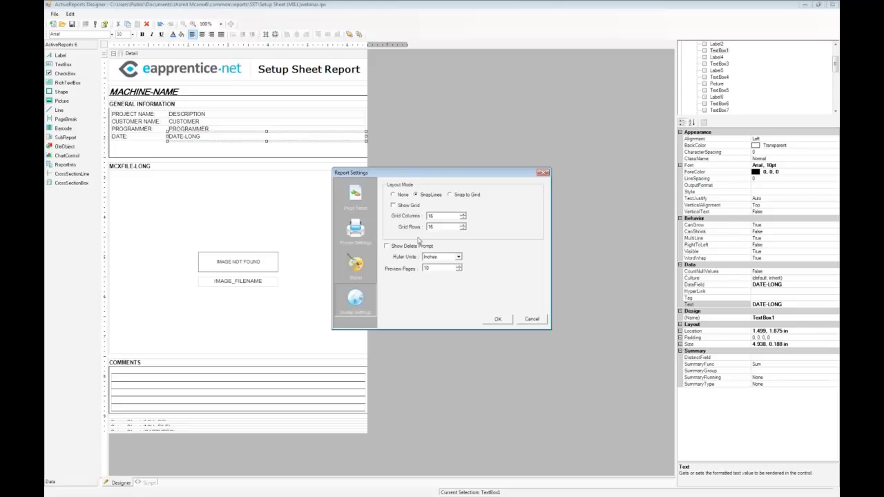
left_click(458, 257)
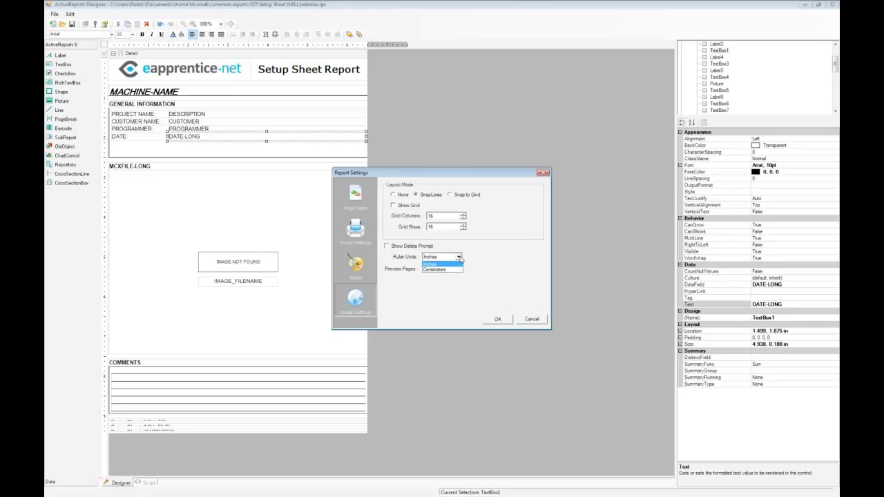
left_click(459, 259)
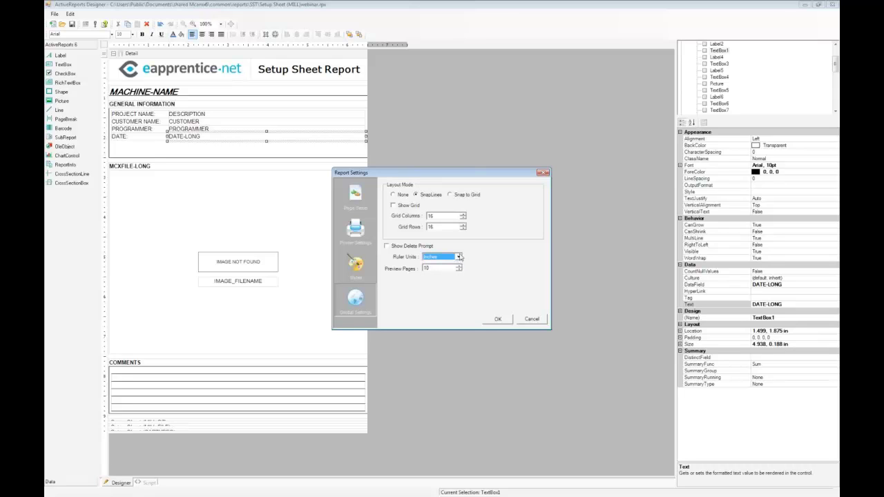
left_click(368, 231)
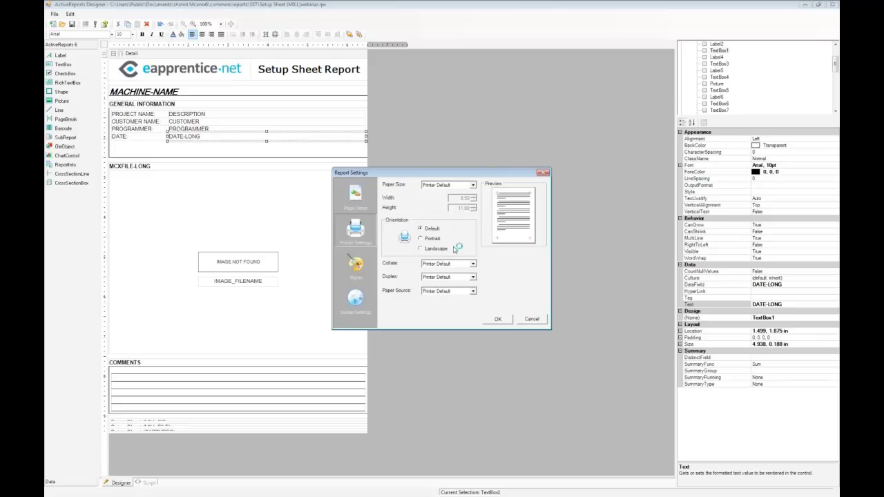
left_click(357, 195)
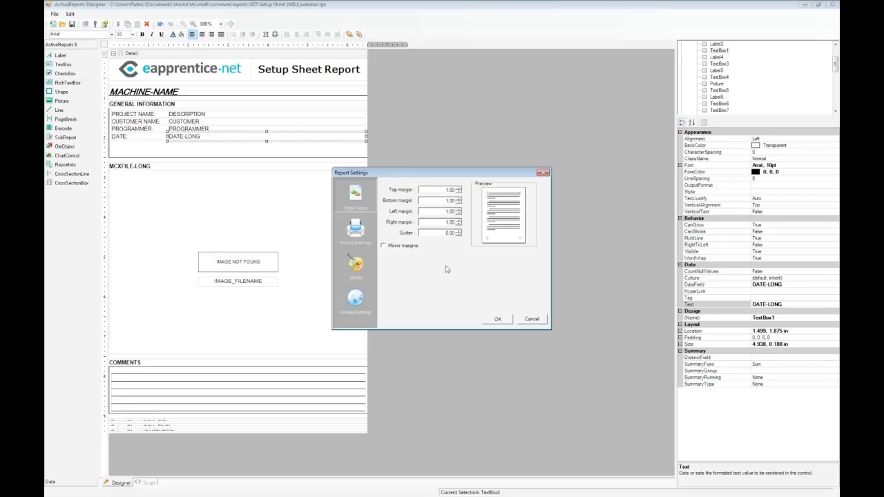
left_click(498, 320)
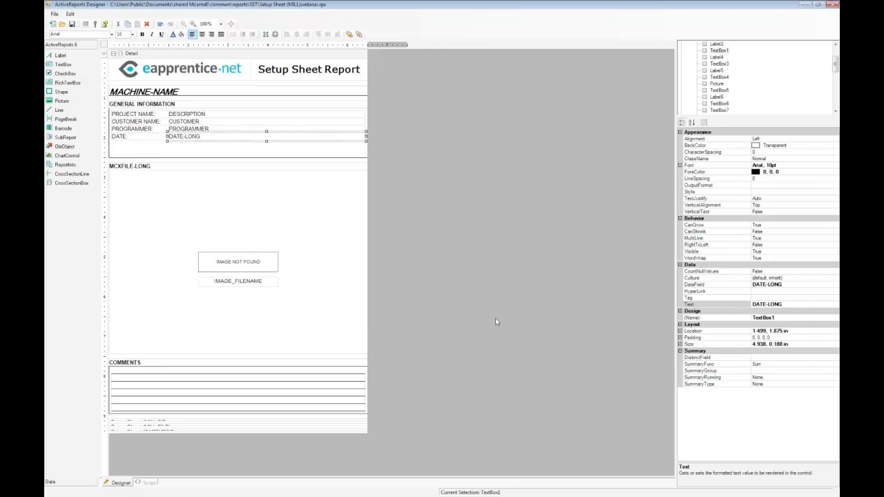
Step: Shorten Shape2 to fit the four remaining rows and give it a weight-2 DarkGray border
left_click(226, 153)
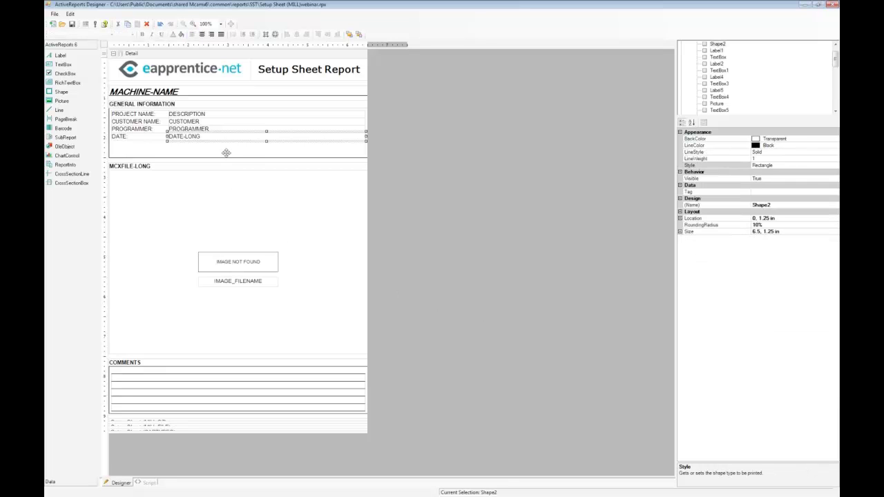
left_click_drag(238, 158, 238, 145)
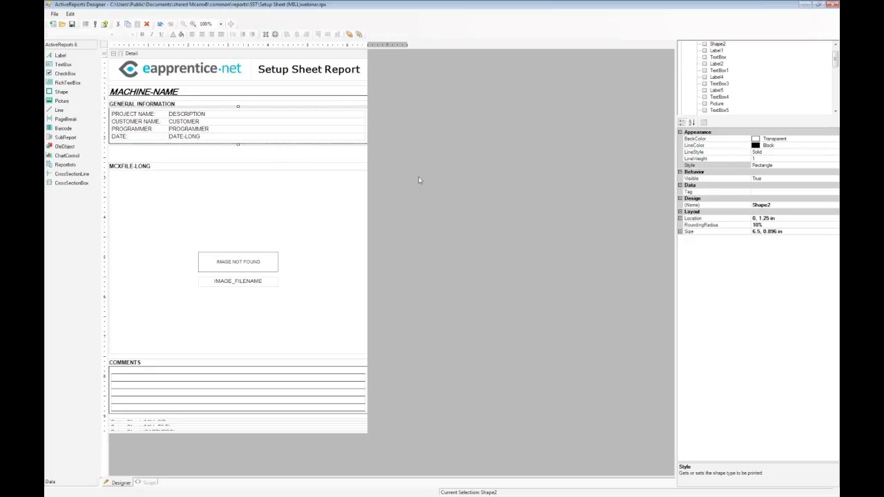
left_click(783, 157)
key("BackSpace")
type("2")
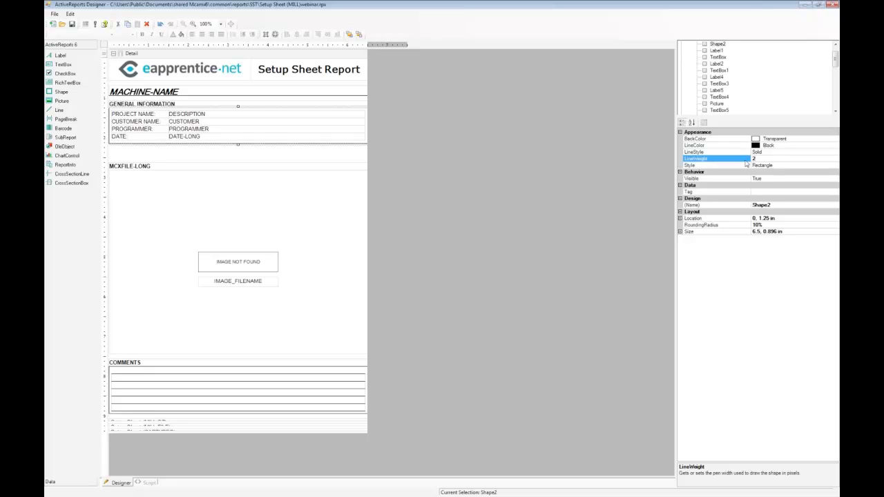
left_click(815, 146)
left_click(836, 147)
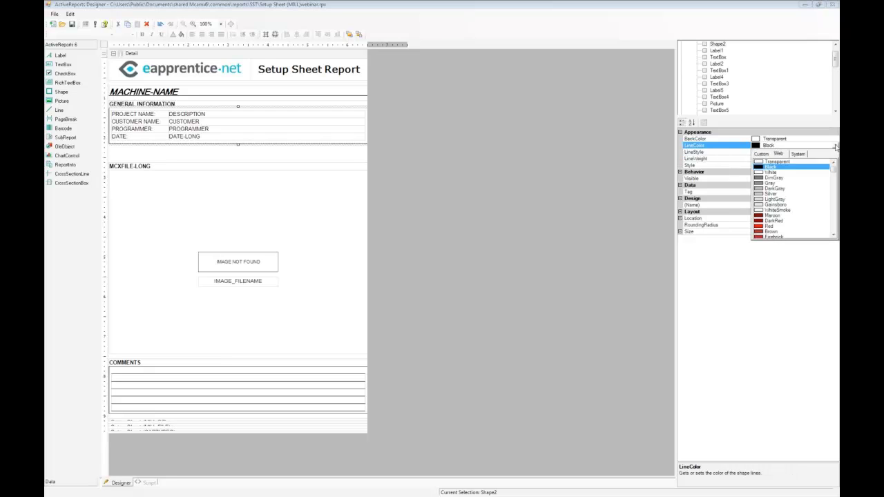
left_click(776, 191)
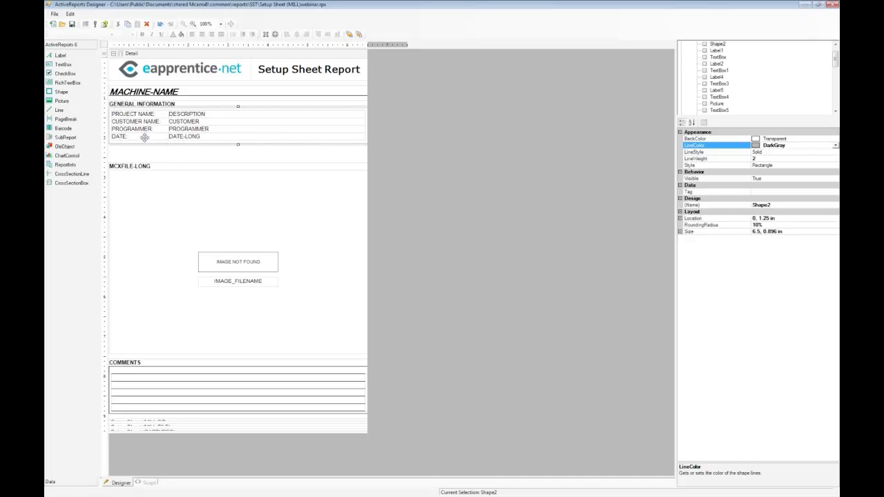
Step: Select the DATE, PROGRAMMER, DATE-LONG and CUSTOMER controls to inspect their properties
left_click(143, 136)
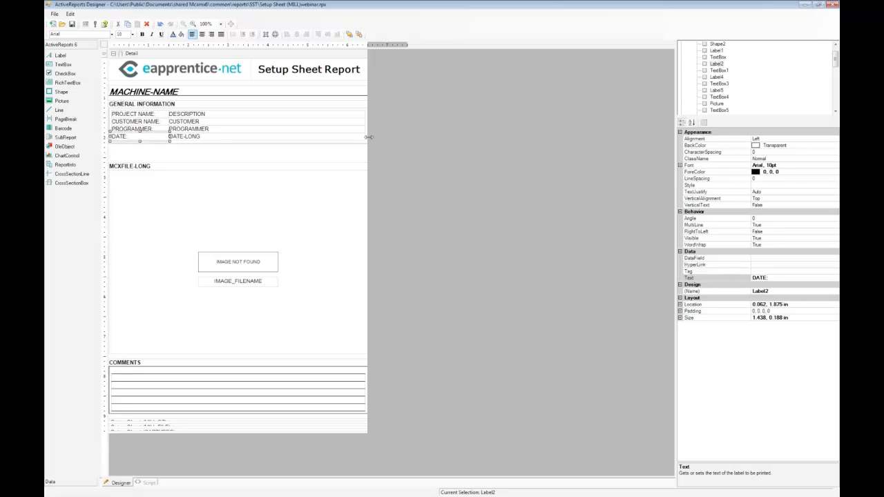
left_click(220, 129)
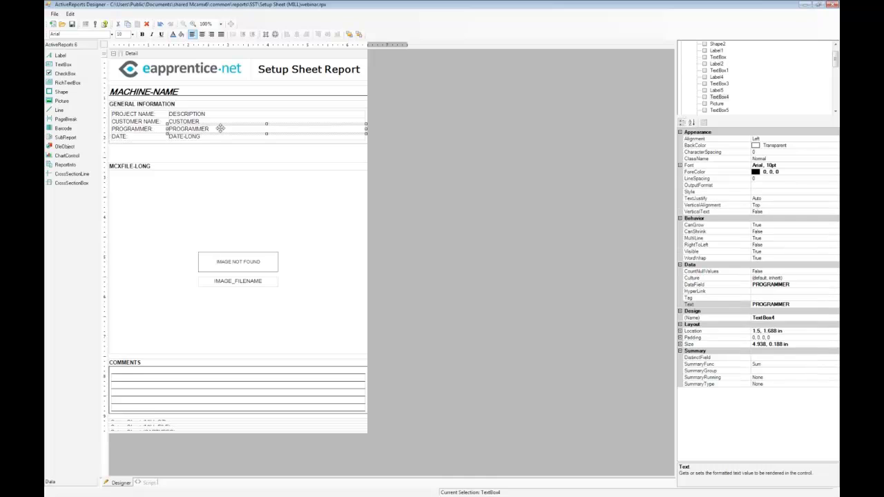
left_click(718, 71)
left_click(720, 84)
left_click(718, 90)
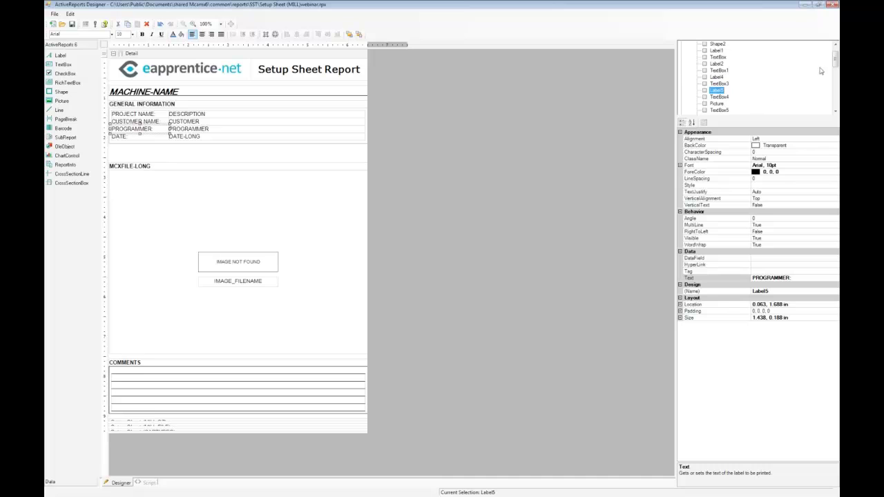
left_click_drag(835, 60, 836, 90)
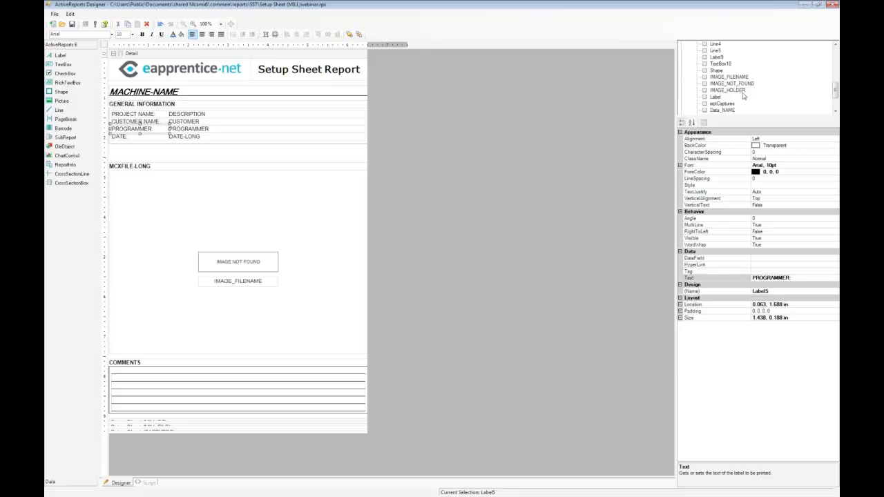
Step: Change the DATE: label's (Name) property to Date
left_click(151, 138)
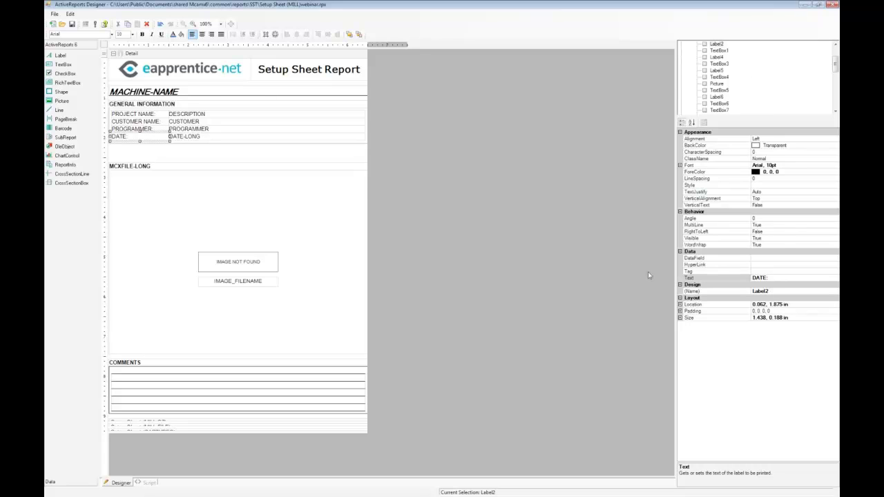
left_click(776, 291)
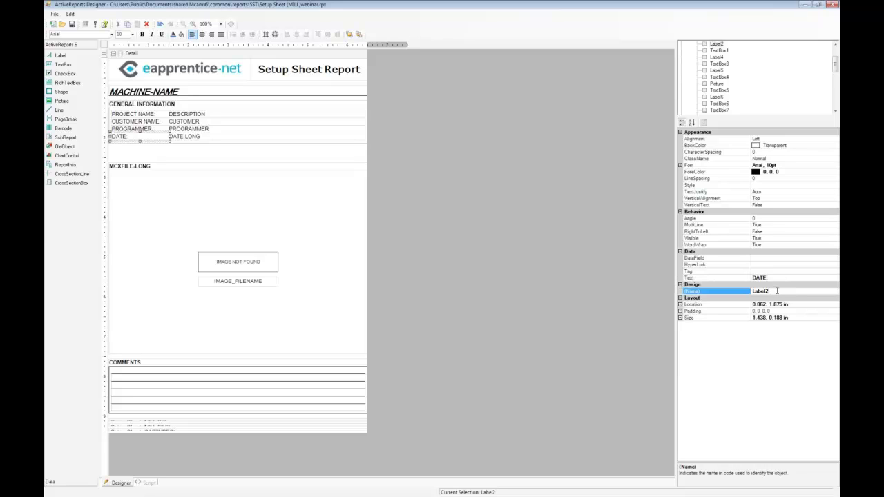
left_click_drag(777, 290, 751, 292)
type("Date")
key("Return")
left_click(236, 136)
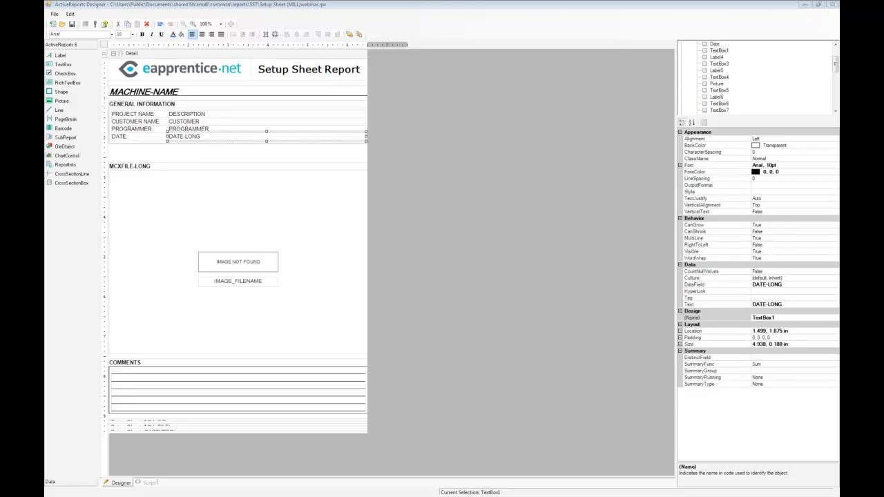
key("F1")
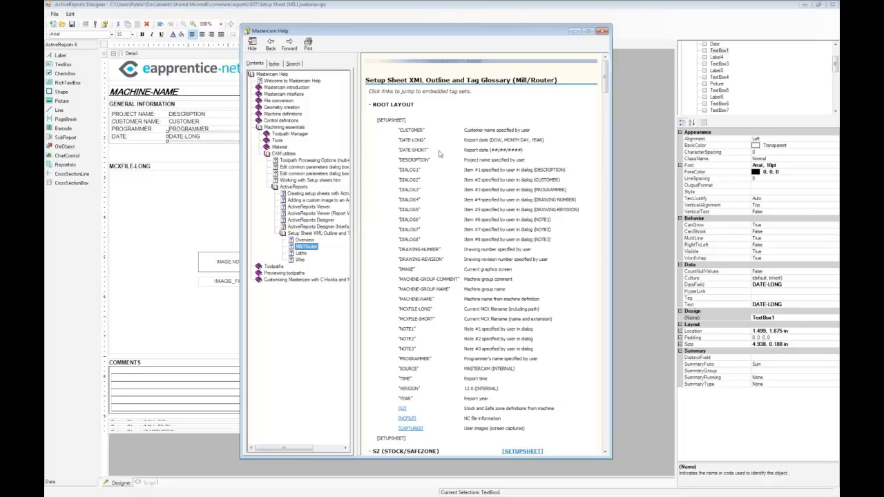
left_click_drag(465, 139, 544, 141)
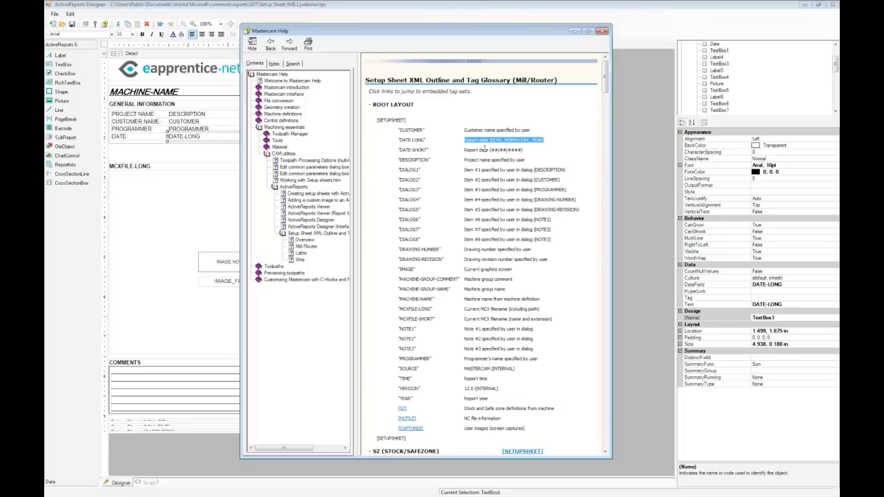
left_click_drag(490, 150, 523, 151)
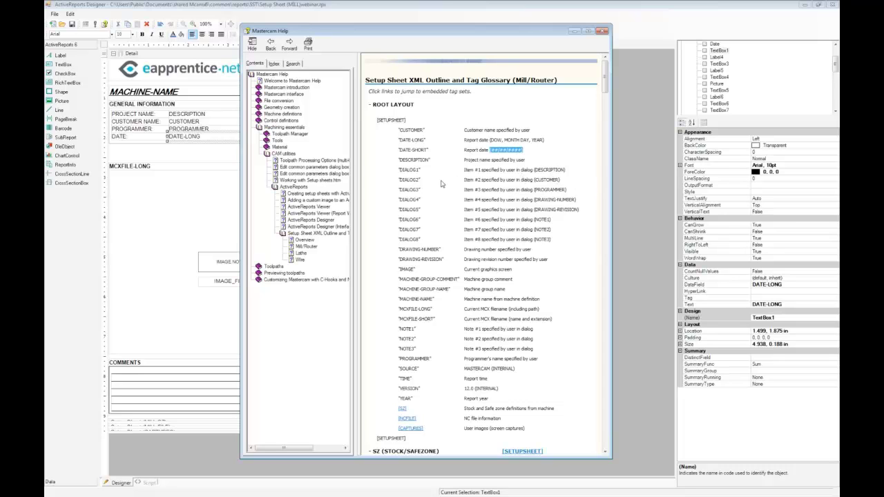
left_click_drag(399, 150, 429, 150)
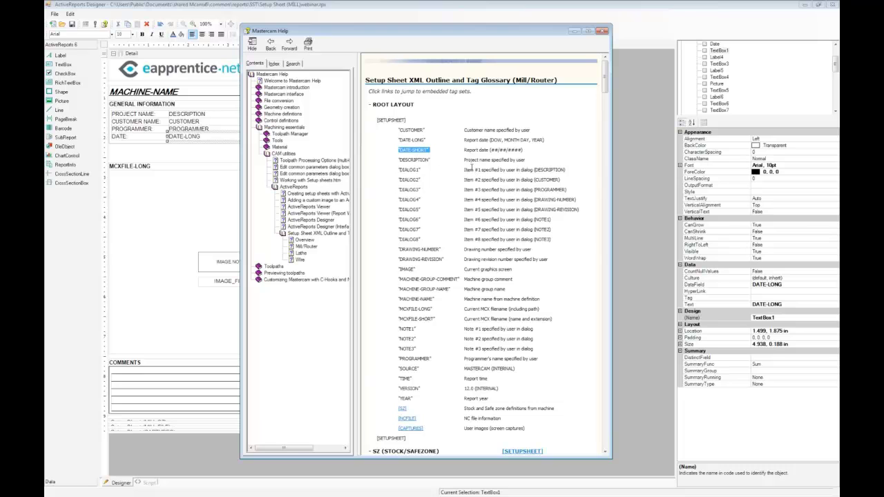
Step: Change the date box's DataField to DATE-SHORT and its Text to DATE-short
left_click(573, 31)
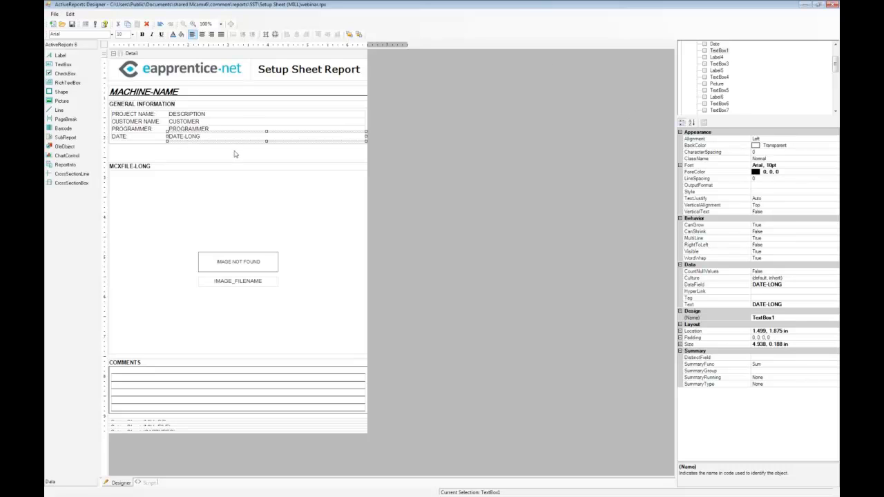
left_click(788, 283)
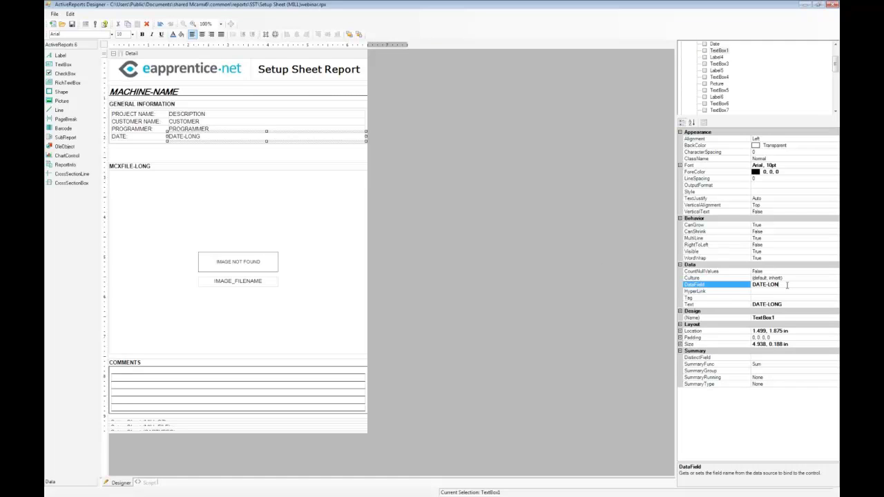
key("BackSpace")
key("BackSpace")
key("BackSpace")
type("SHORT")
left_click(795, 304)
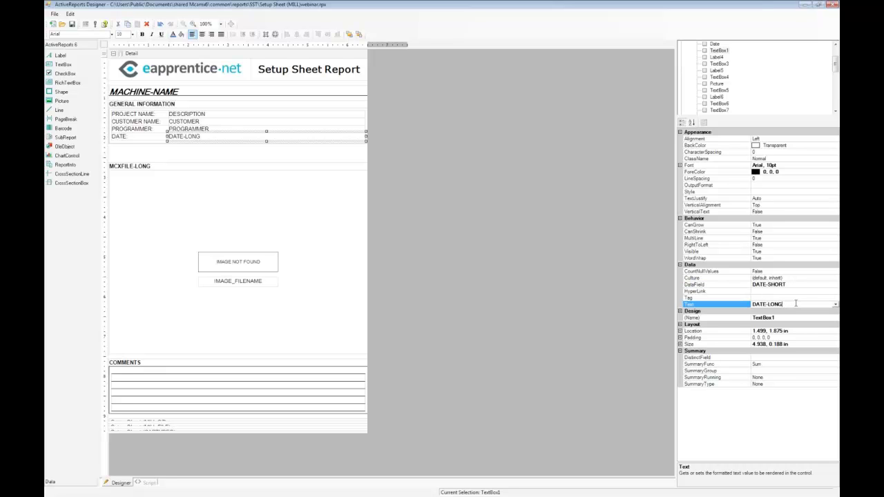
key("BackSpace")
key("BackSpace")
key("BackSpace")
key("BackSpace")
type("short")
key("Return")
left_click(191, 91)
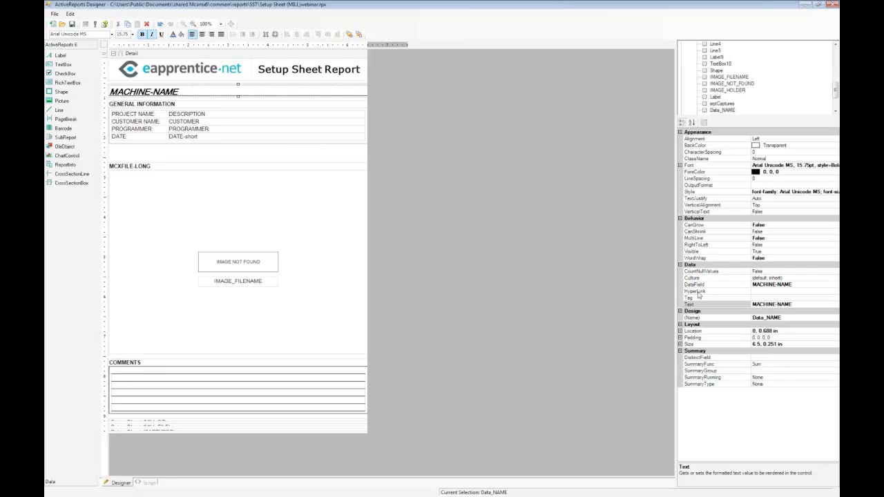
left_click(806, 283)
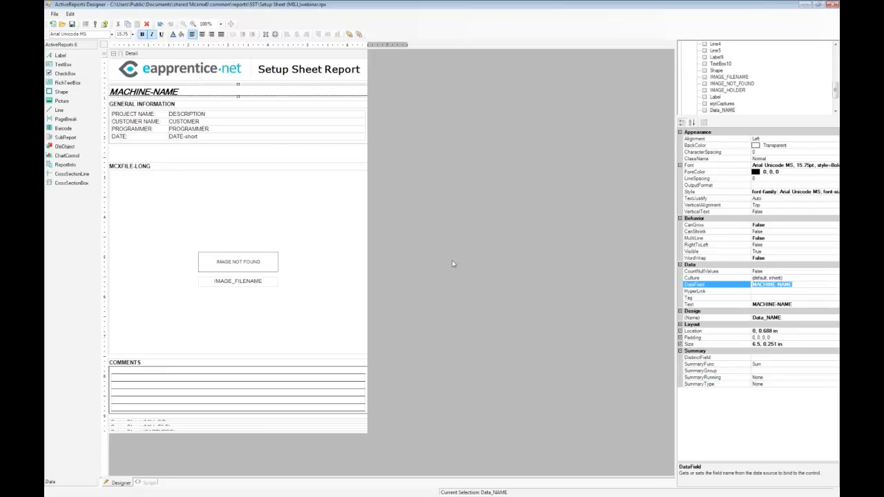
left_click(216, 113)
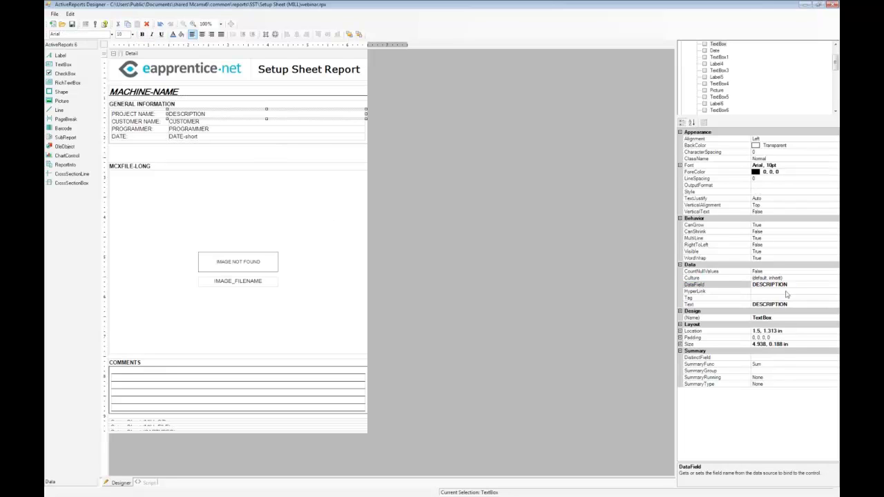
left_click(792, 284)
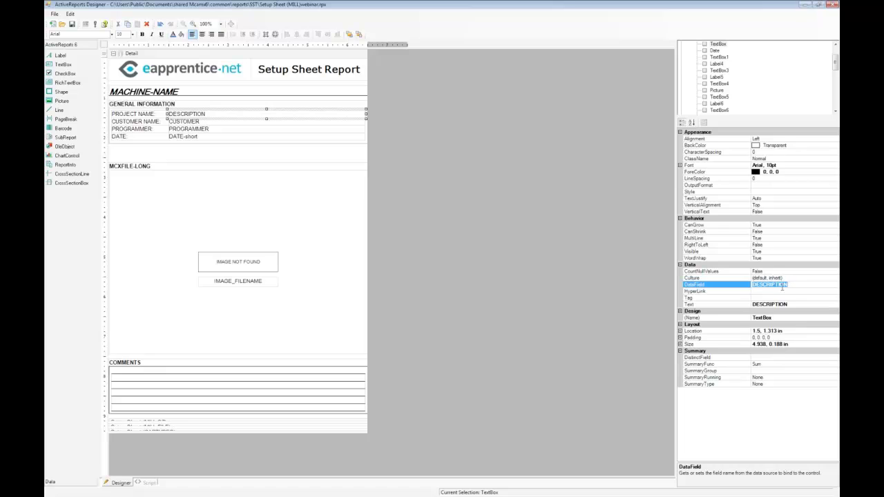
left_click(225, 124)
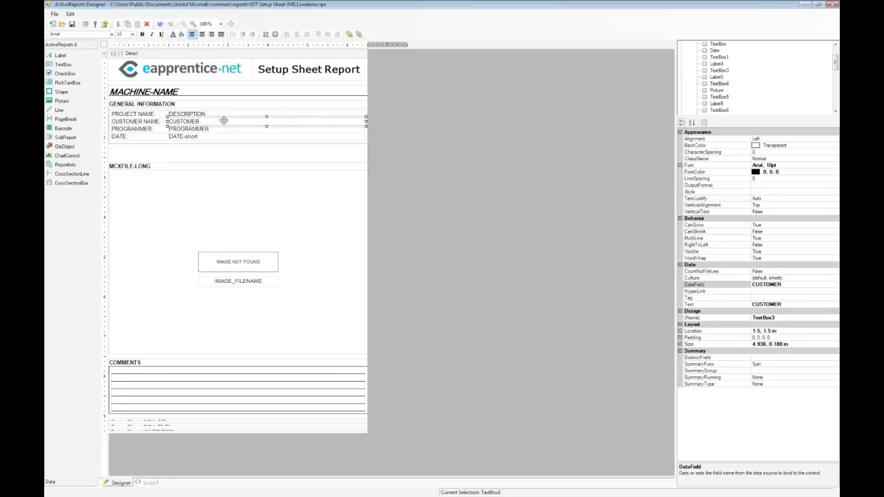
left_click(223, 129)
left_click(205, 166)
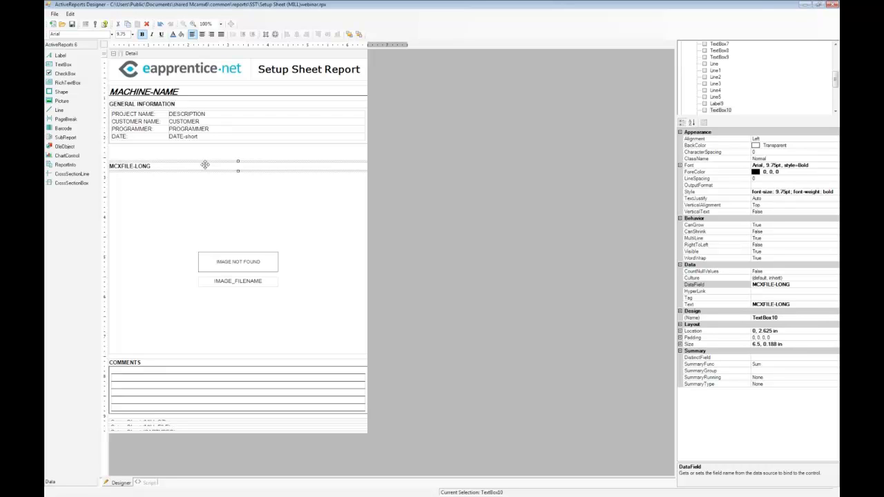
Step: Send IMAGE_HOLDER to the back
left_click(248, 209, "ctrl")
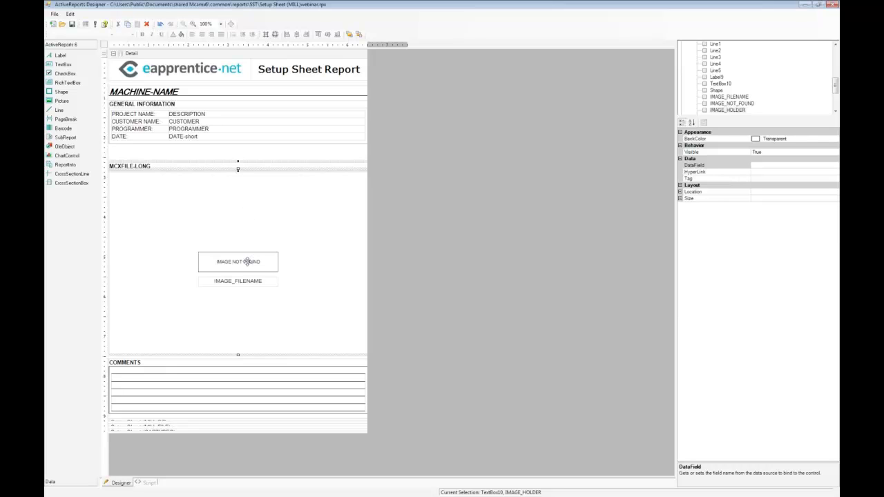
right_click(253, 210)
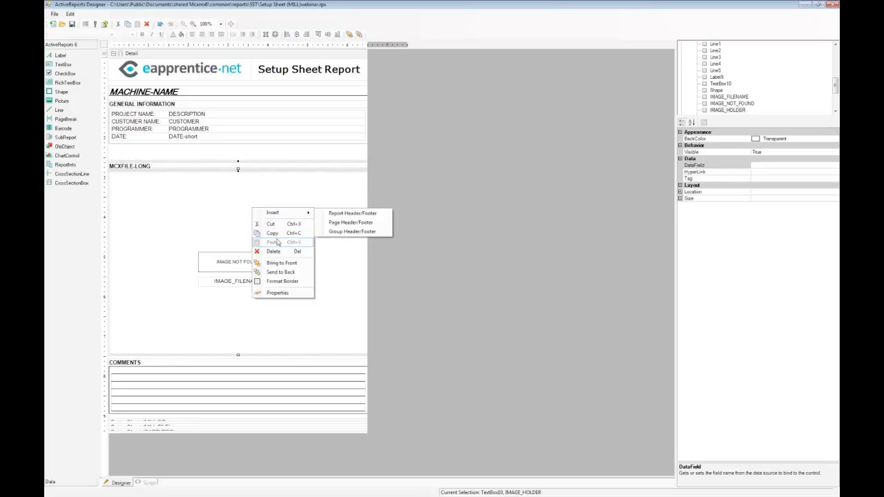
left_click(281, 273)
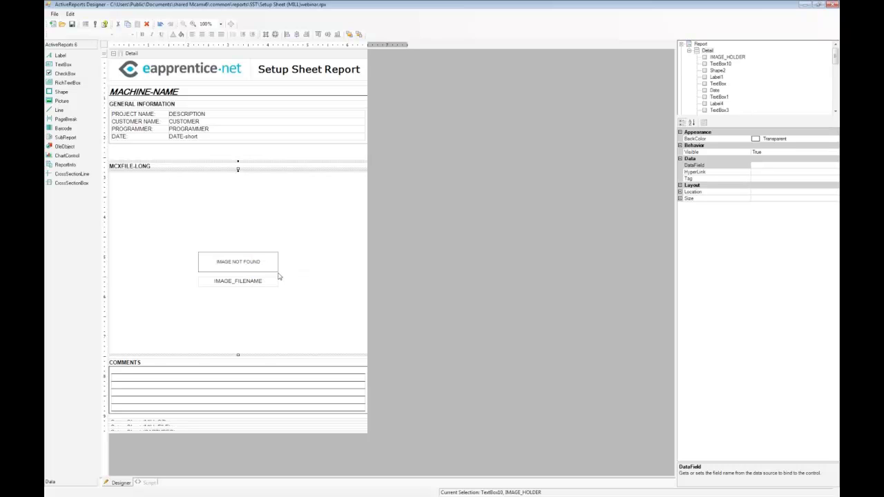
Step: Drag IMAGE_HOLDER, IMAGE_NOT_FOUND and IMAGE_FILENAME up toward the header
left_click(249, 268, "ctrl")
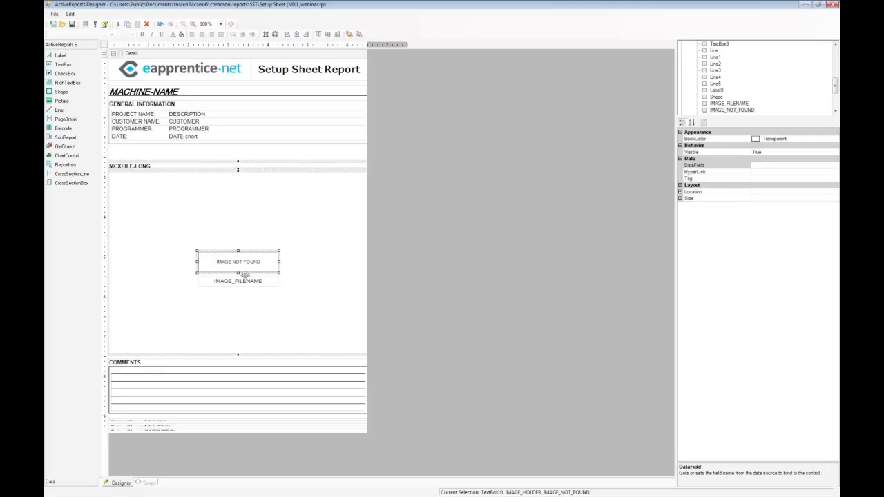
left_click(243, 279, "ctrl")
left_click_drag(257, 212, 256, 198)
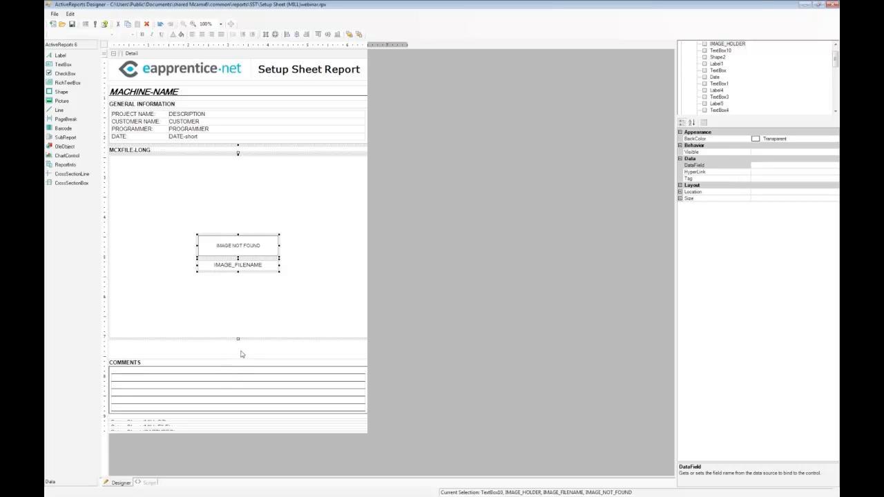
Step: Insert a Page Header/Footer pair and set PageHeader1 Height to 0
right_click(241, 352)
mouse_move(275, 356)
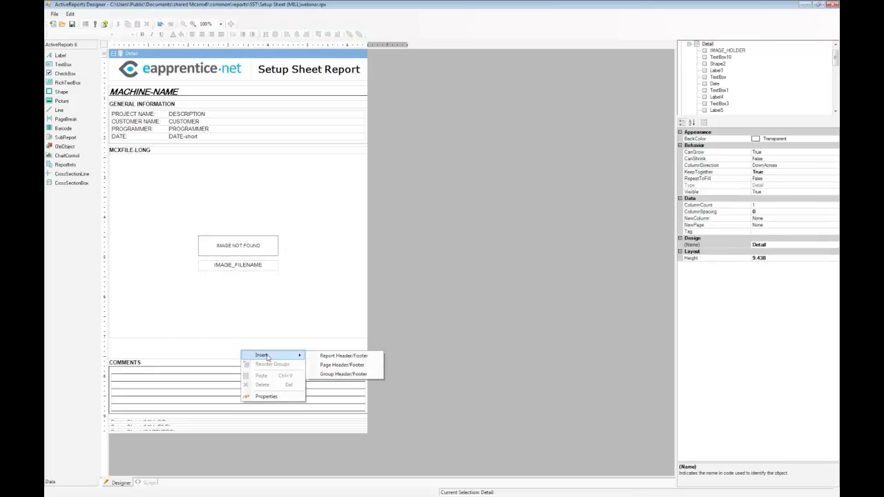
left_click(360, 367)
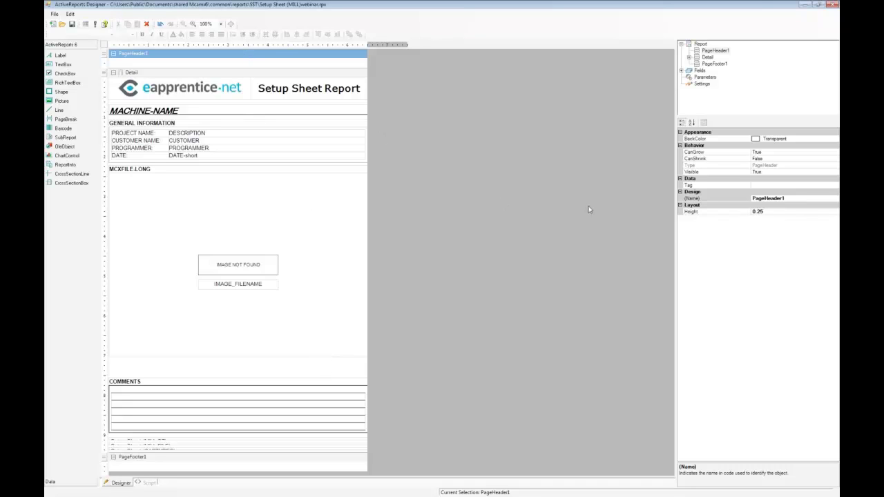
left_click(768, 213)
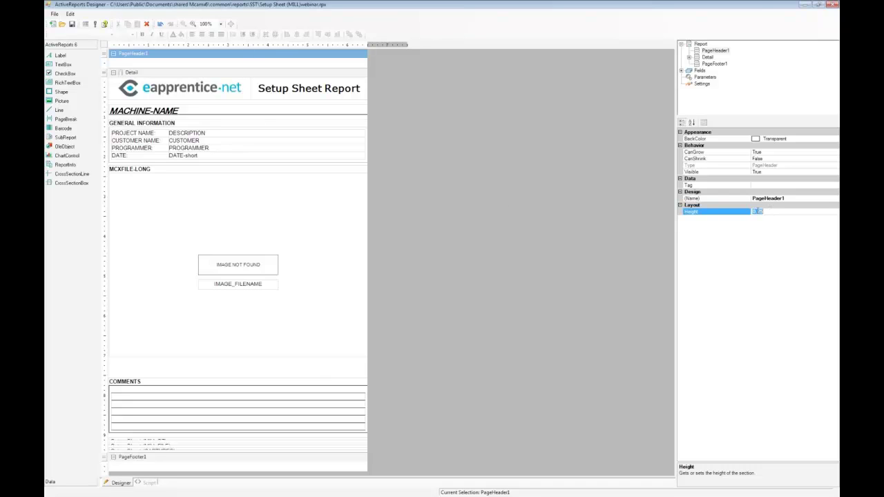
type("0")
key("Return")
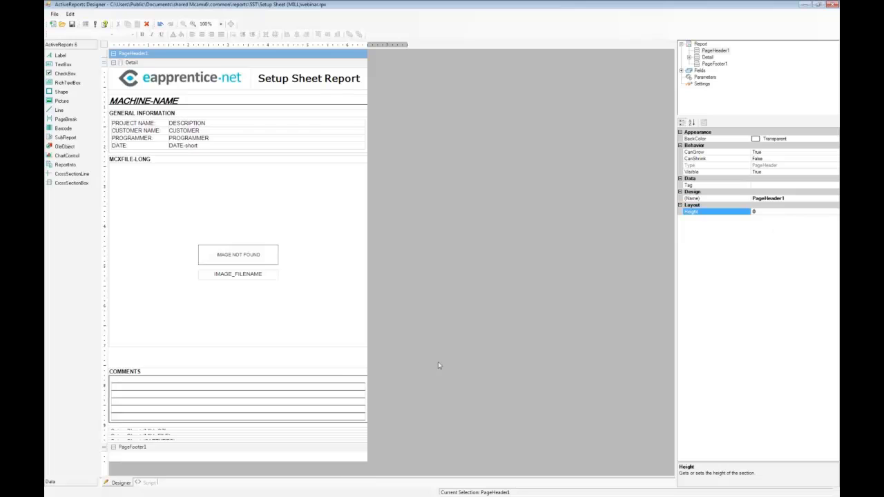
Step: Set PageFooter1 Height to 1 inch
left_click(283, 451)
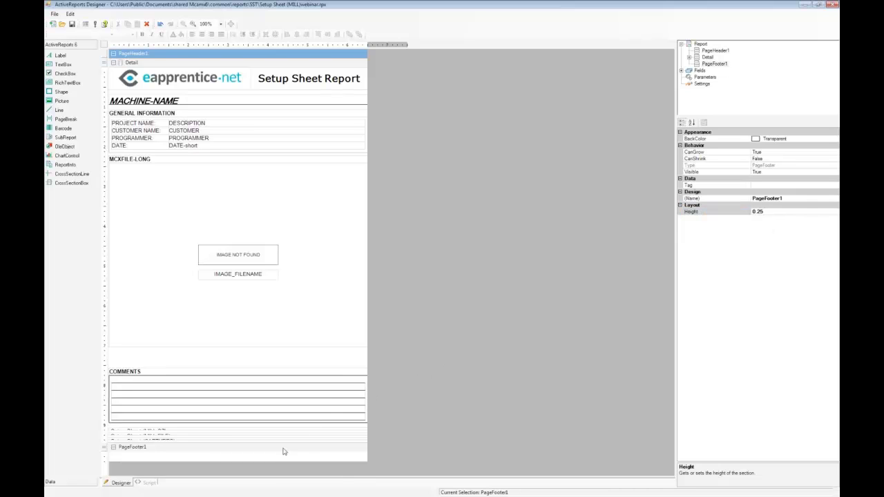
left_click(760, 211)
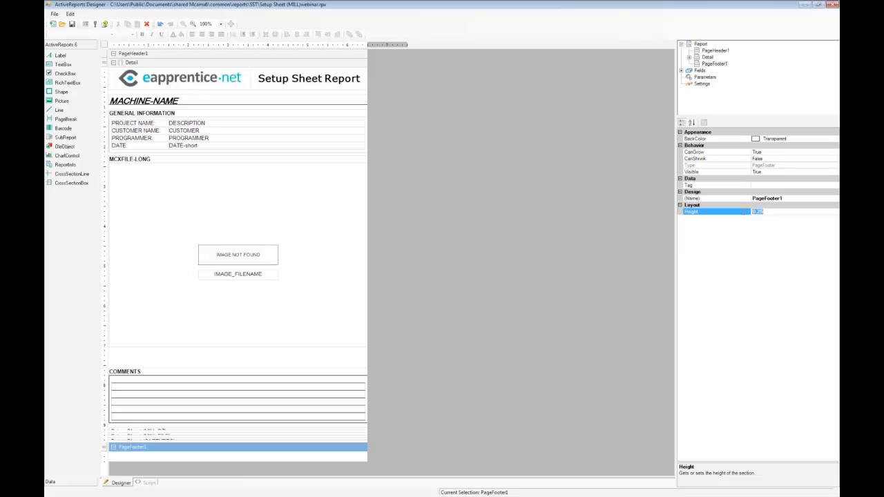
type("1")
key("Return")
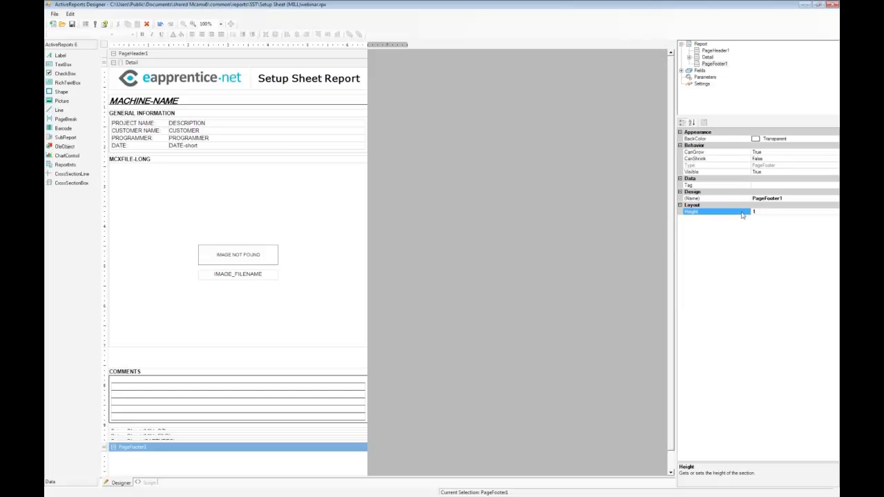
left_click(540, 283)
scroll(540, 283, "down", 1)
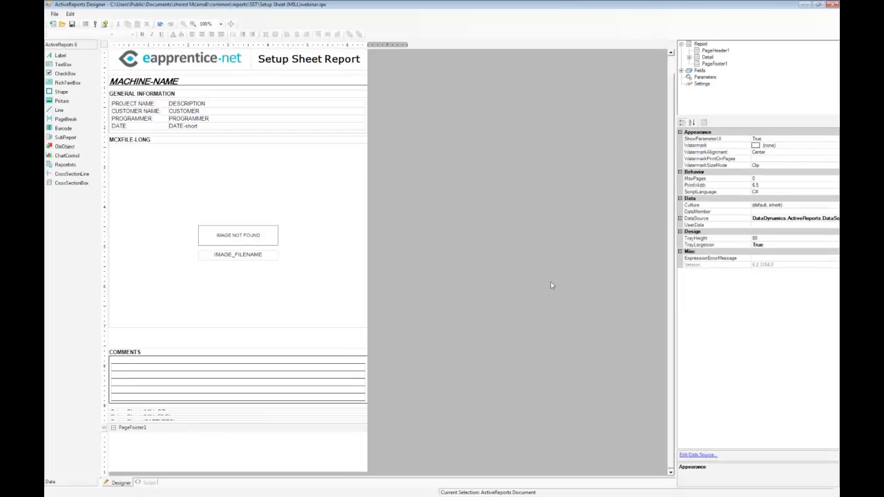
Step: Send the comments rectangle to the back, behind its ruled lines
left_click(242, 371)
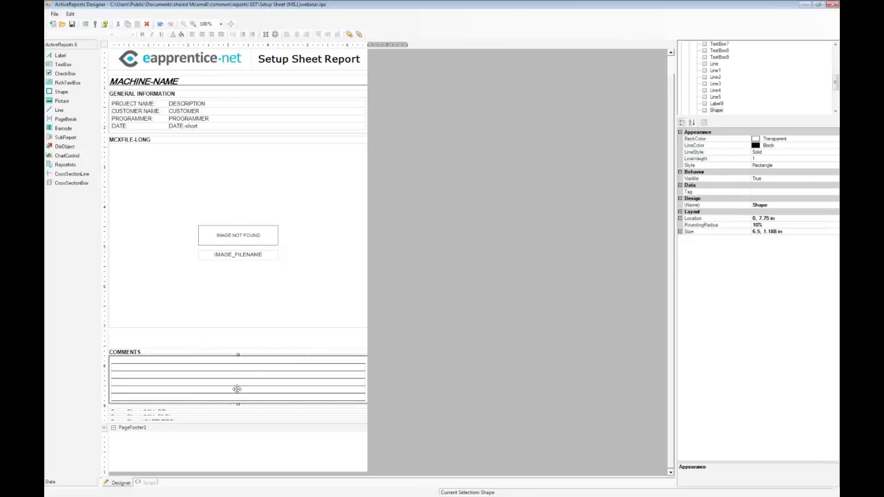
right_click(236, 388)
left_click(259, 452)
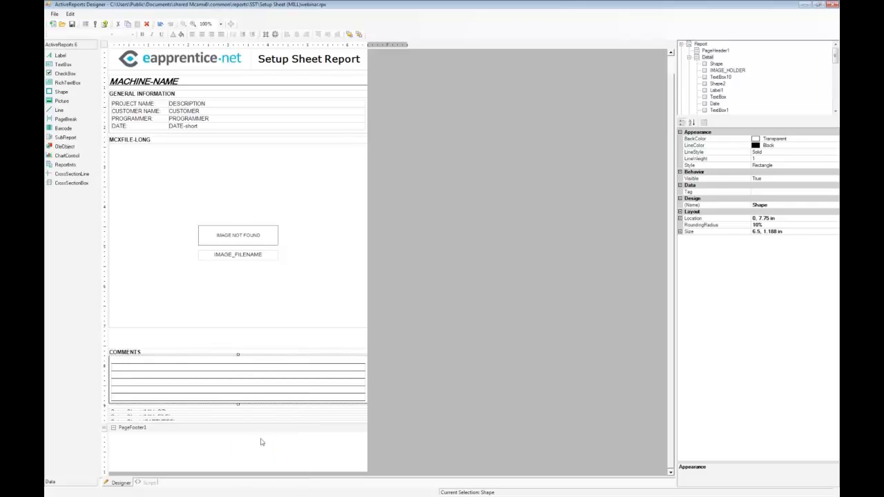
Step: Remove the extra comment lines and shorten the rectangle to 0.562 in tall
left_click(240, 400)
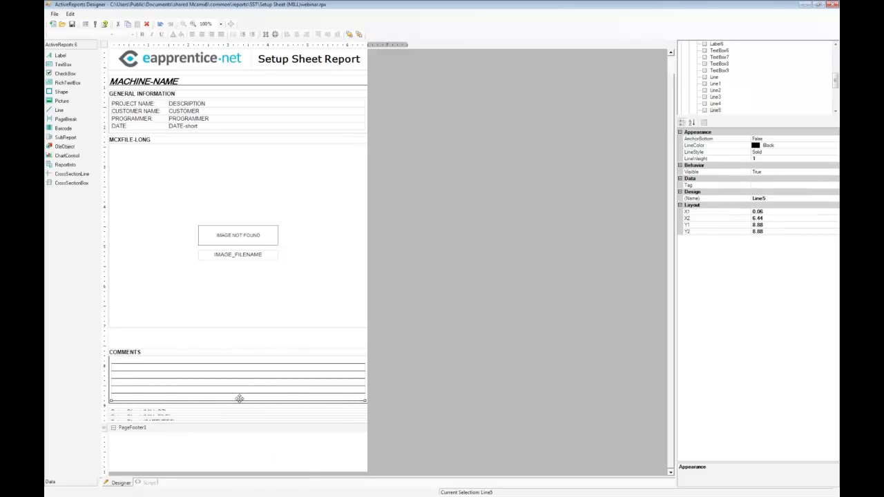
key("Tab")
key("Tab")
key("Tab")
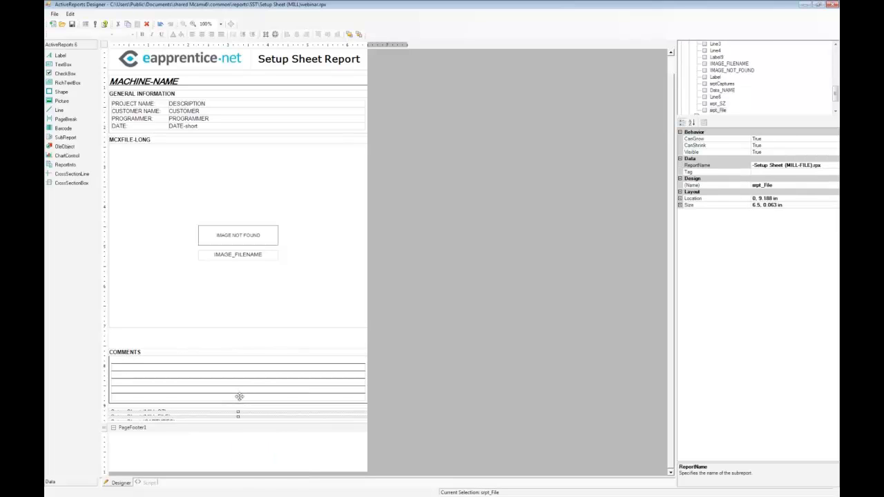
key("Tab")
key("shift+Tab")
key("Tab")
key("shift+Tab")
key("shift+Tab")
key("Tab")
key("Tab")
key("shift+Tab")
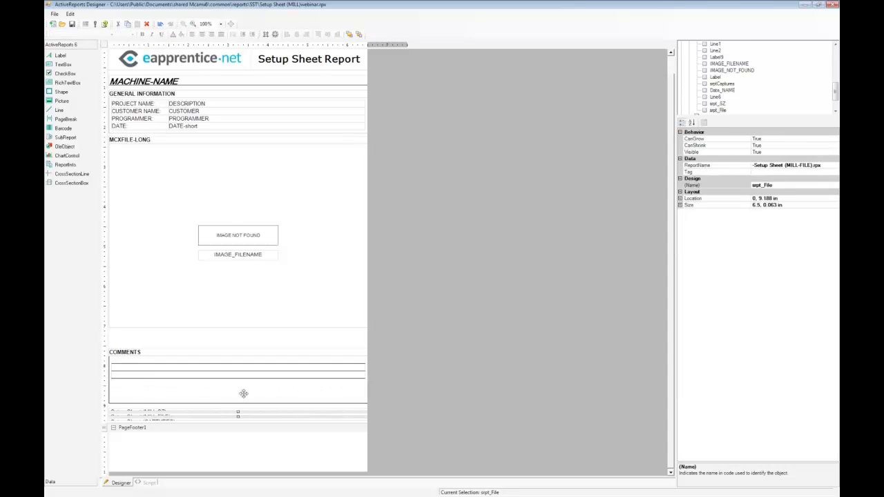
left_click(237, 403)
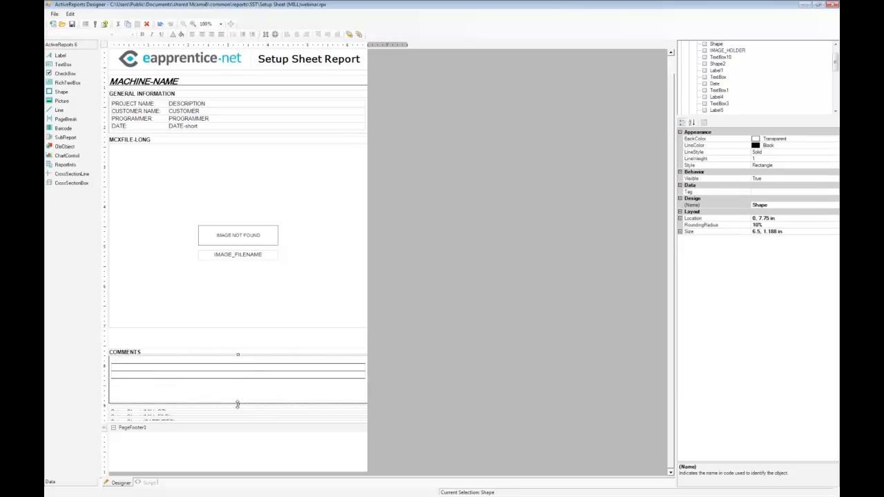
left_click_drag(238, 404, 238, 379)
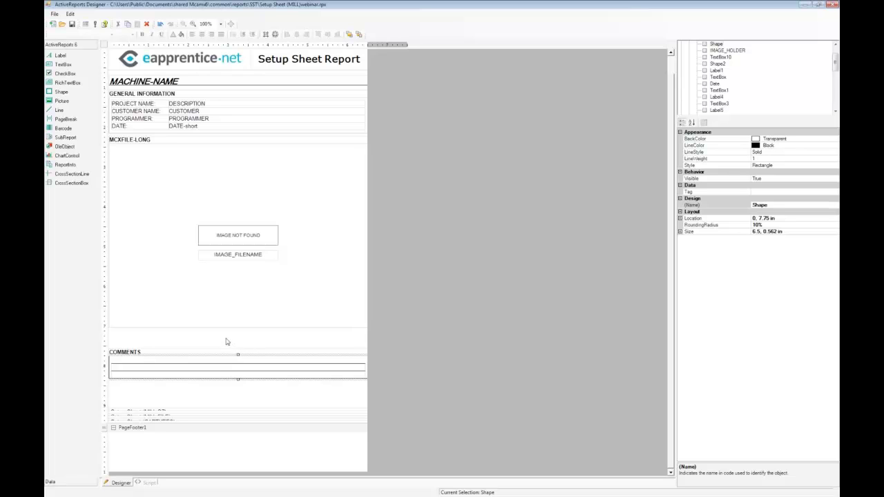
Step: Marquee-select the COMMENTS label, lines and shape and drag them into PageFooter1
left_click_drag(226, 340, 236, 393)
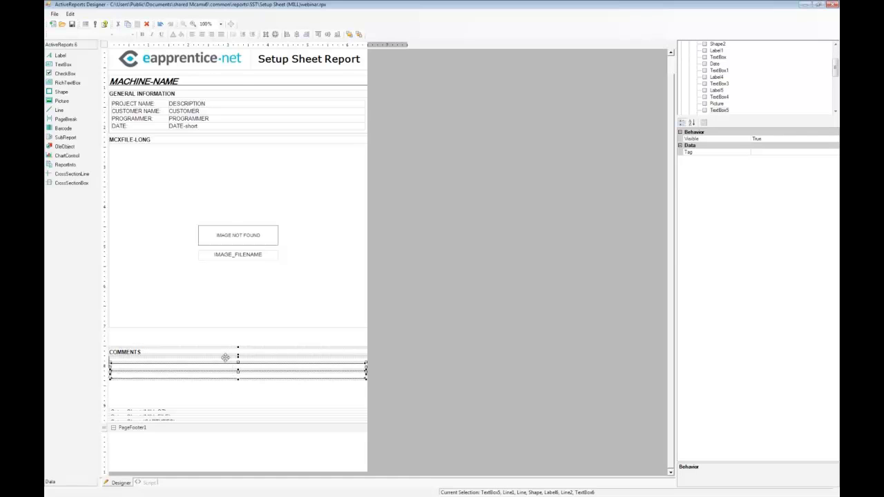
left_click_drag(224, 352, 223, 431)
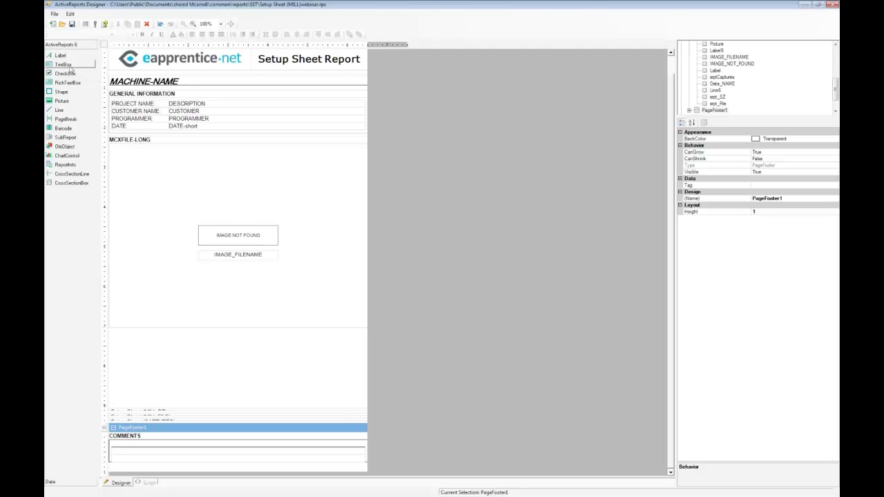
Step: Add a footer TextBox with Bottom vertical alignment and Text short_file_name
left_click_drag(71, 68, 112, 467)
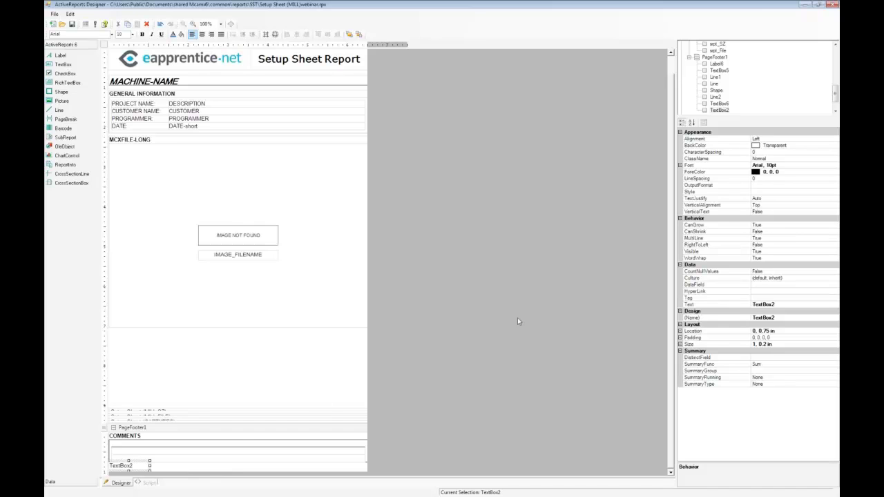
left_click(774, 205)
left_click(836, 205)
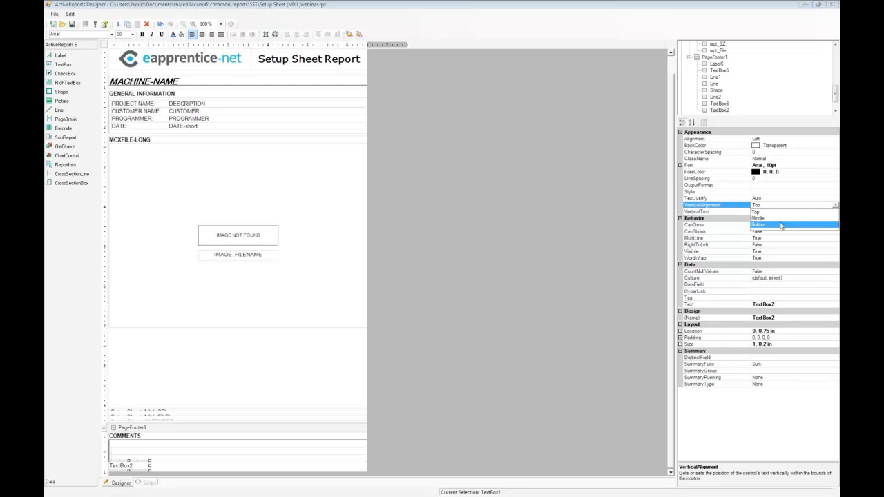
left_click(781, 225)
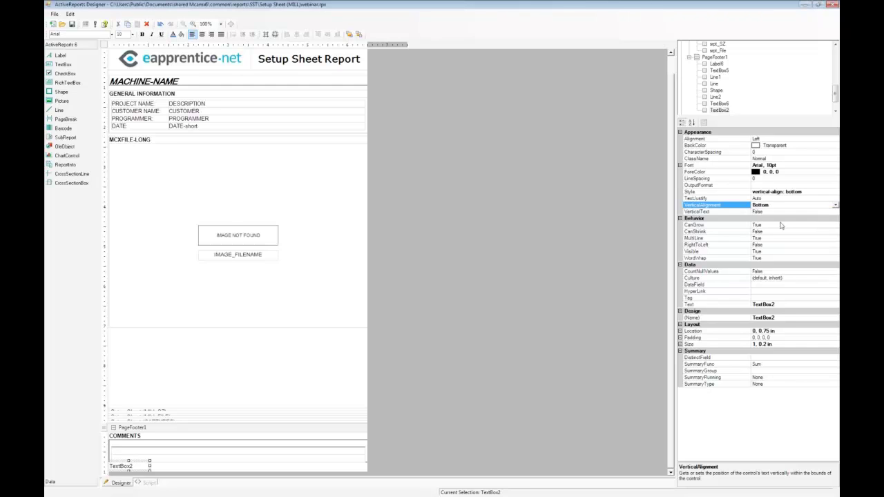
left_click(779, 304)
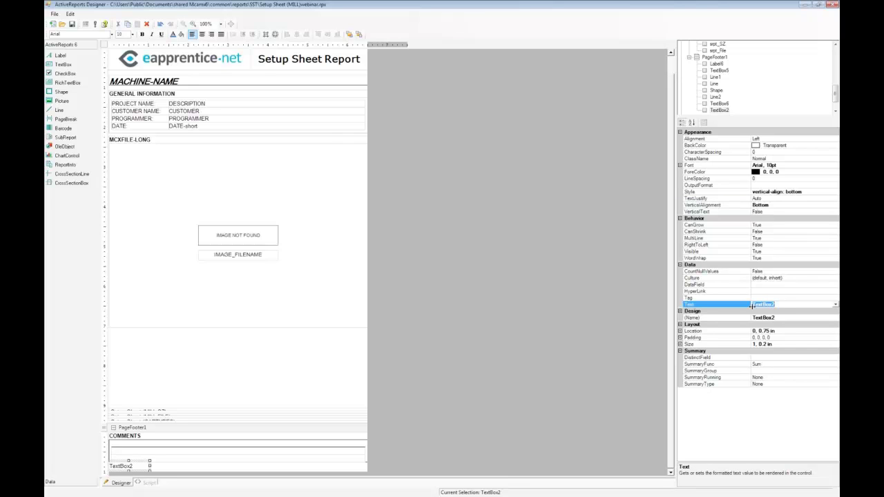
type("short_file_name")
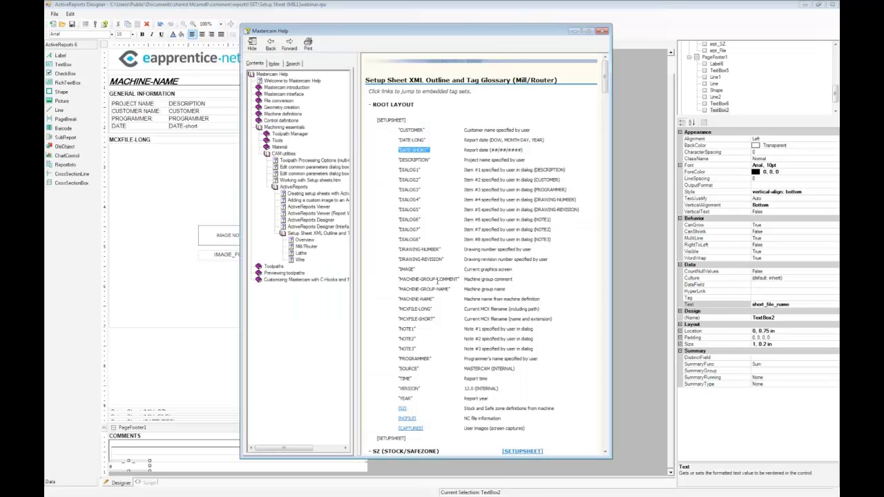
double_click(410, 319)
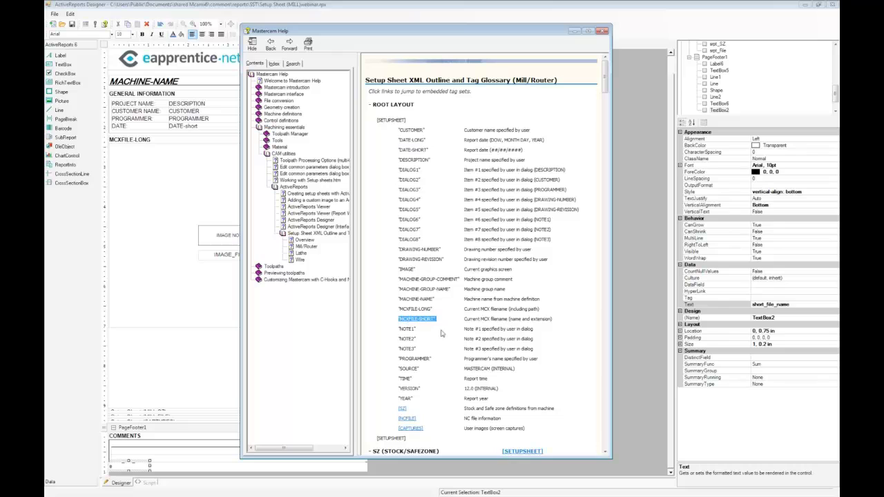
left_click(424, 319)
left_click_drag(402, 318, 431, 319)
key("ctrl+c")
left_click(573, 31)
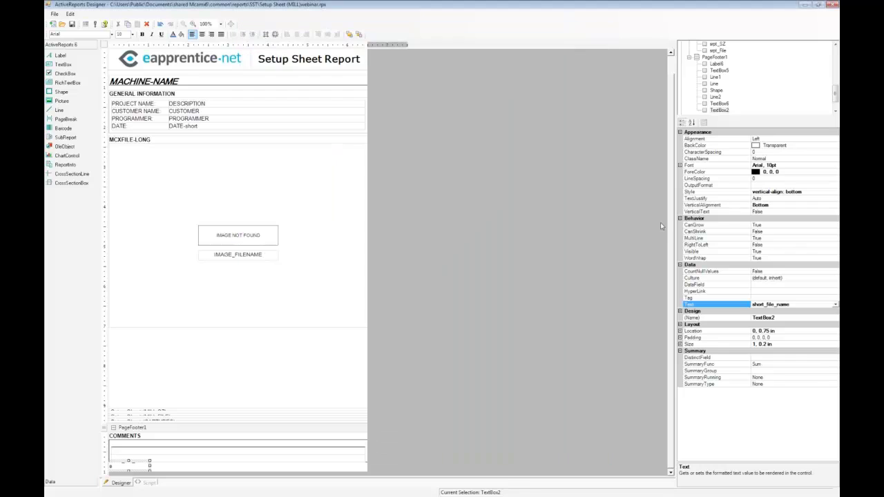
Step: Bind TextBox2's DataField to MCXFILE-SHORT and set its width to 3 inches
left_click(761, 283)
key("ctrl+v")
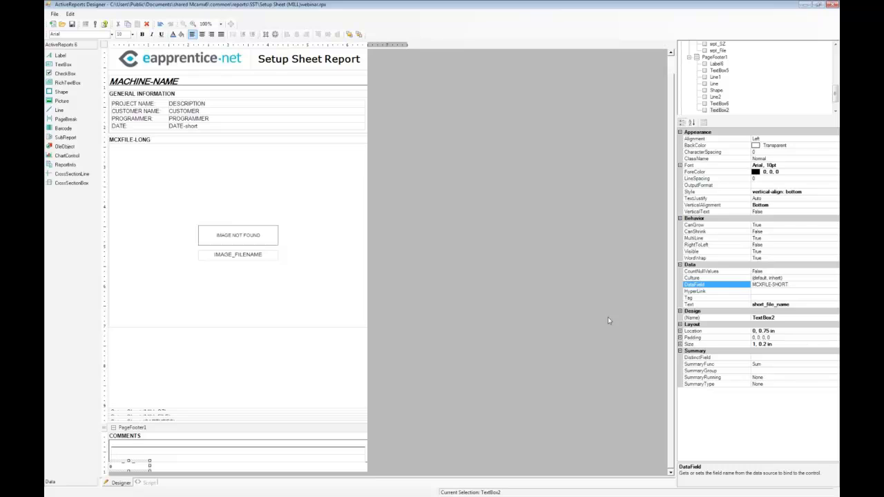
key("Return")
left_click(680, 344)
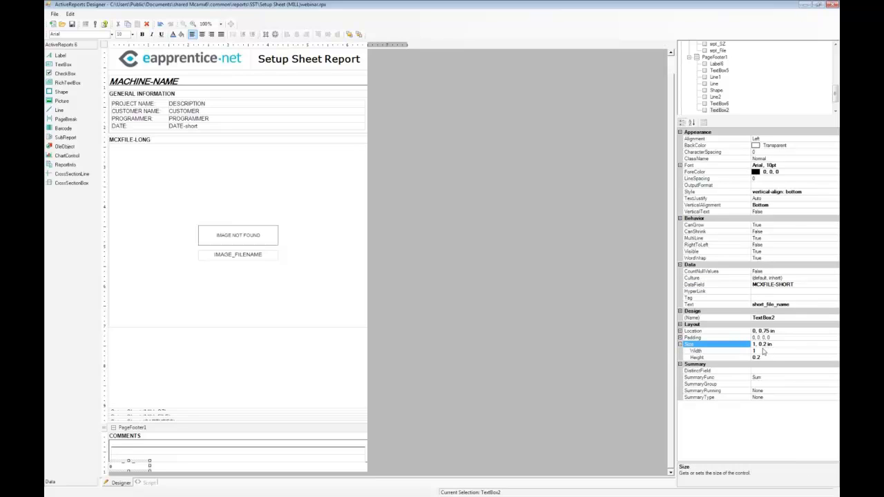
double_click(762, 351)
type("3")
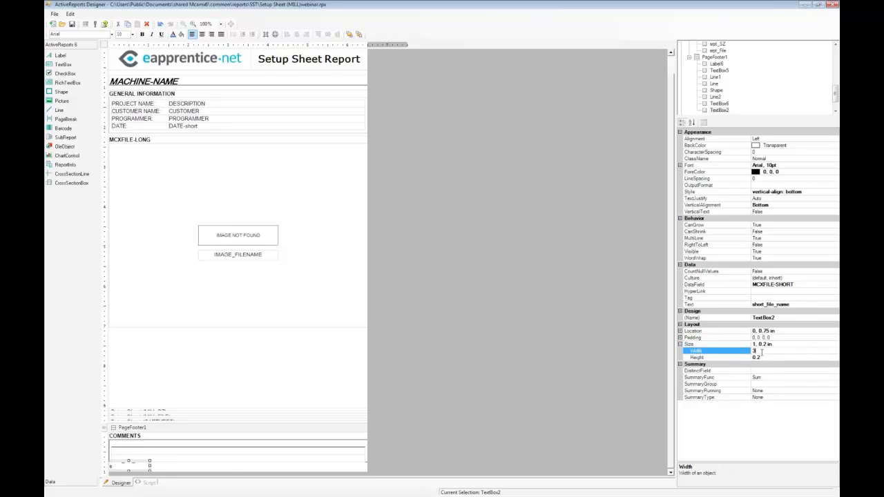
key("Return")
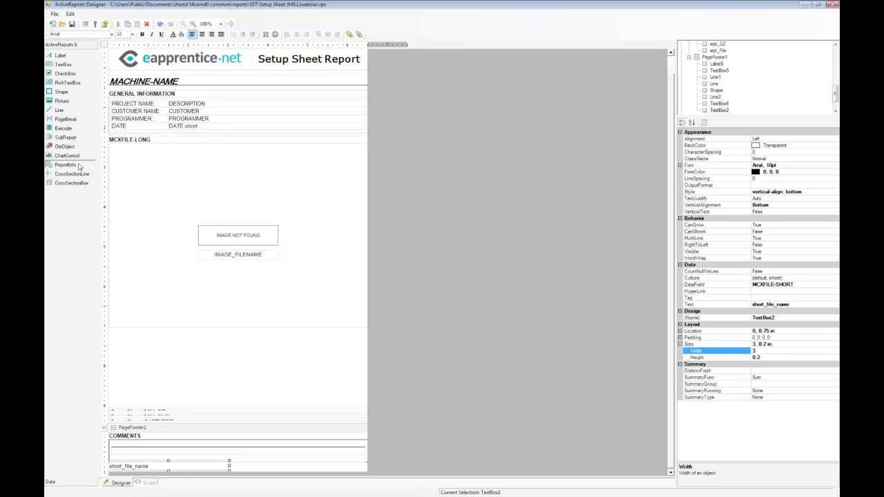
Step: Place a ReportInfo field at the footer's right, formatted 'Page {PageNumber} of {PageCount}'
left_click_drag(80, 167, 330, 467)
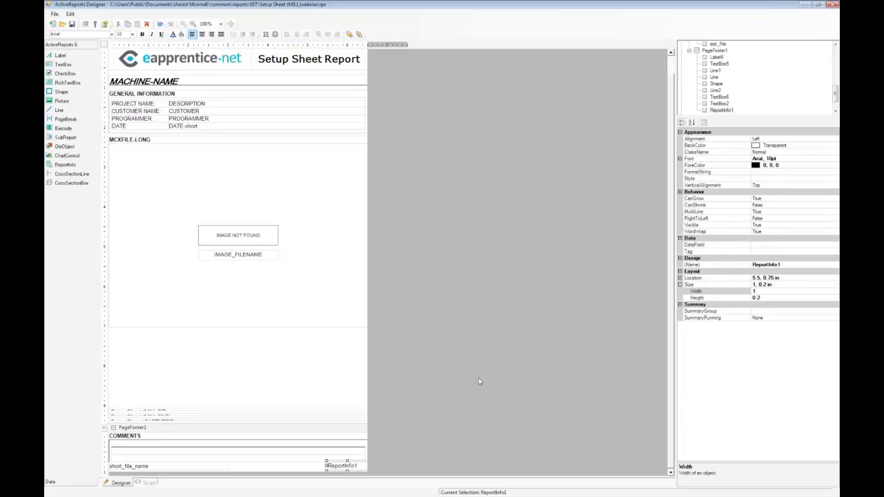
left_click(787, 172)
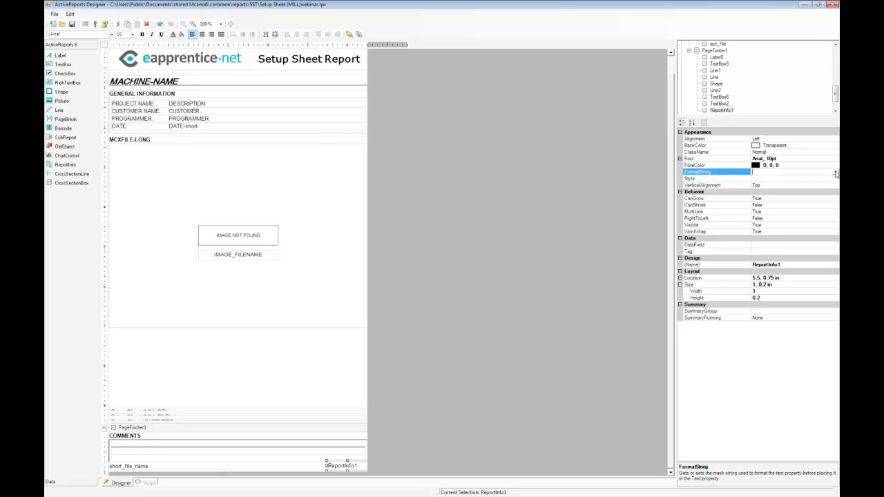
left_click(836, 173)
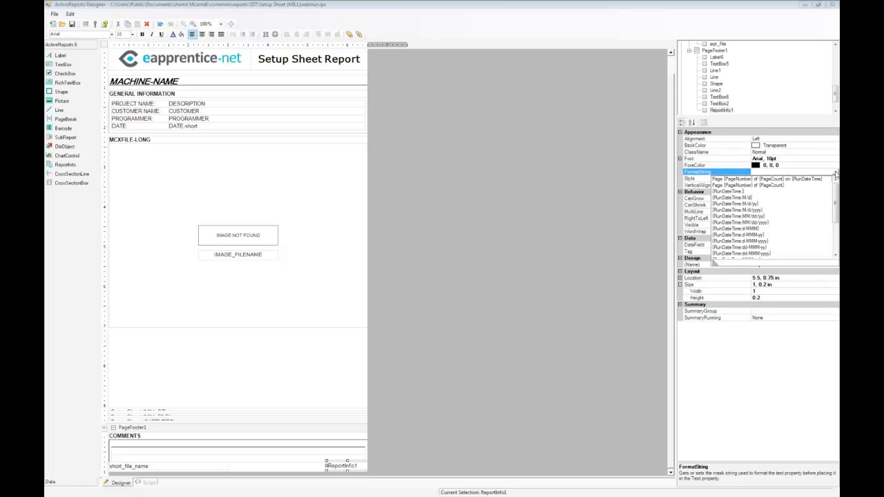
left_click(770, 187)
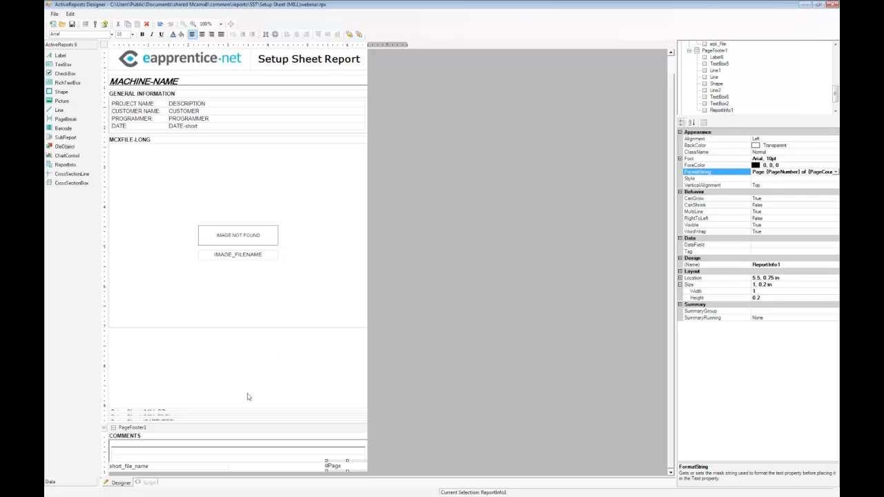
left_click(398, 369)
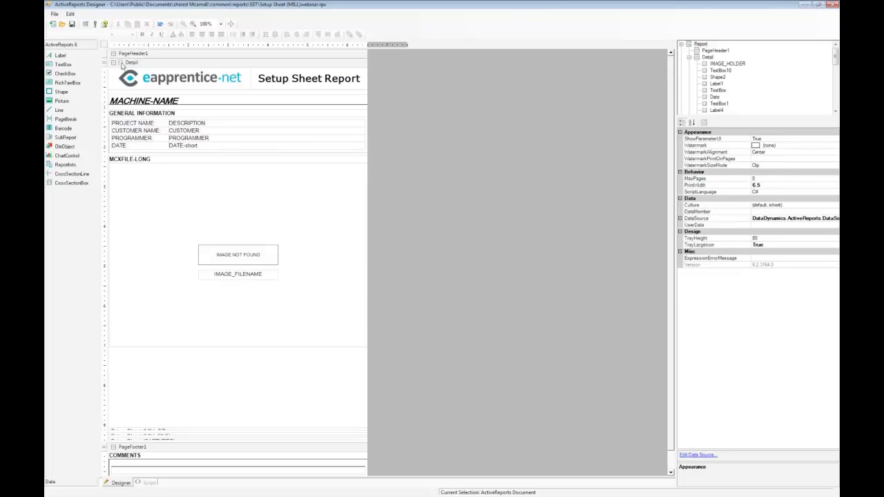
Step: Open Report Data Source and select the //SETUPSHEET recordset pattern
double_click(123, 63)
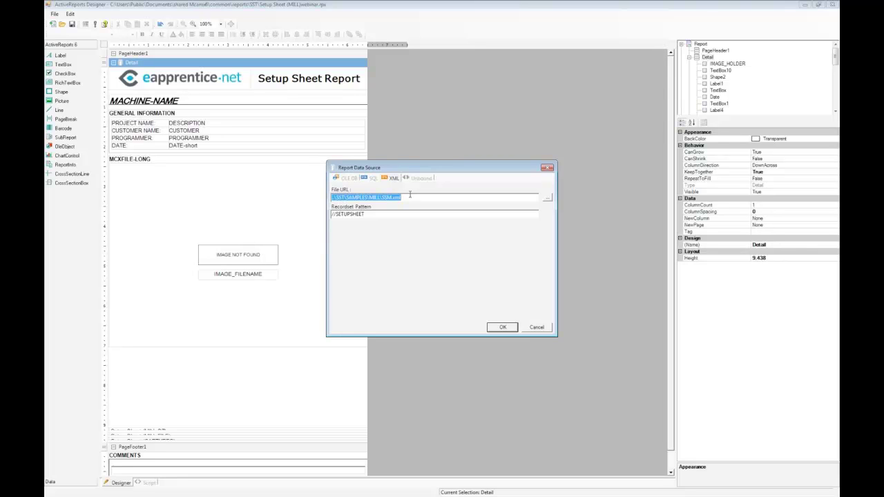
double_click(412, 215)
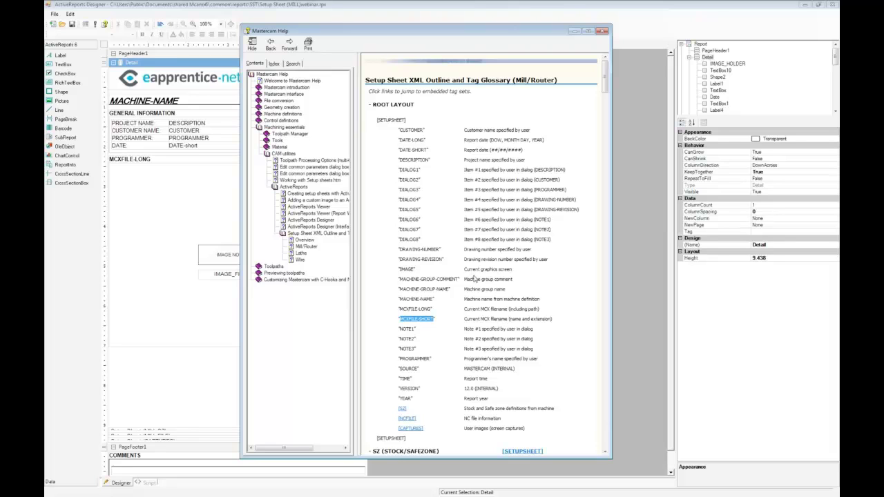
Step: Scroll down through the Setup Sheet XML Outline field list in Mastercam Help
double_click(391, 120)
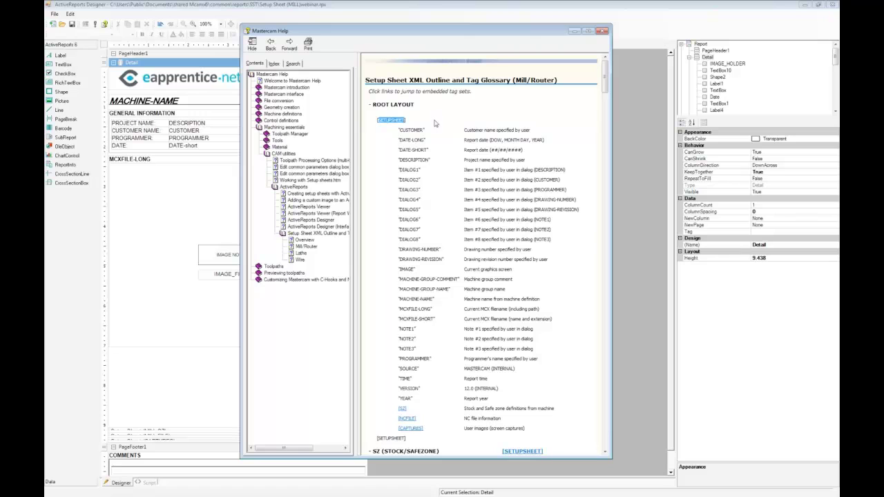
left_click(437, 206)
scroll(438, 206, "down", 1)
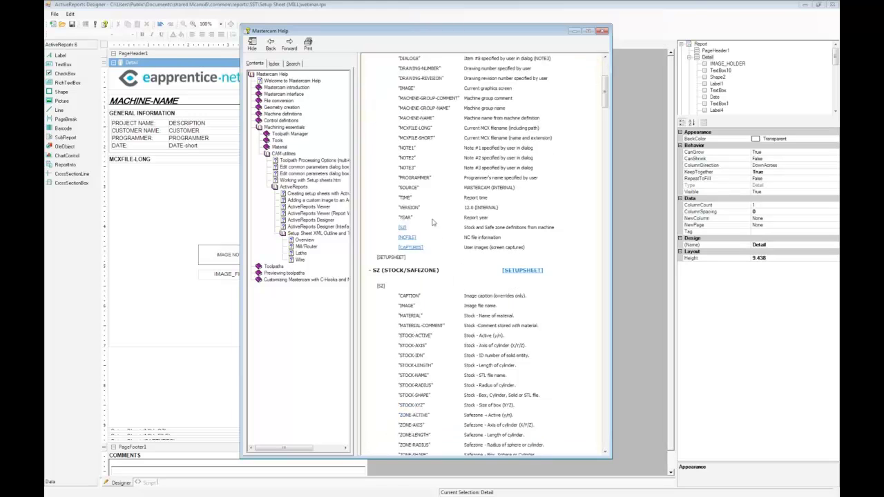
scroll(433, 222, "down", 4)
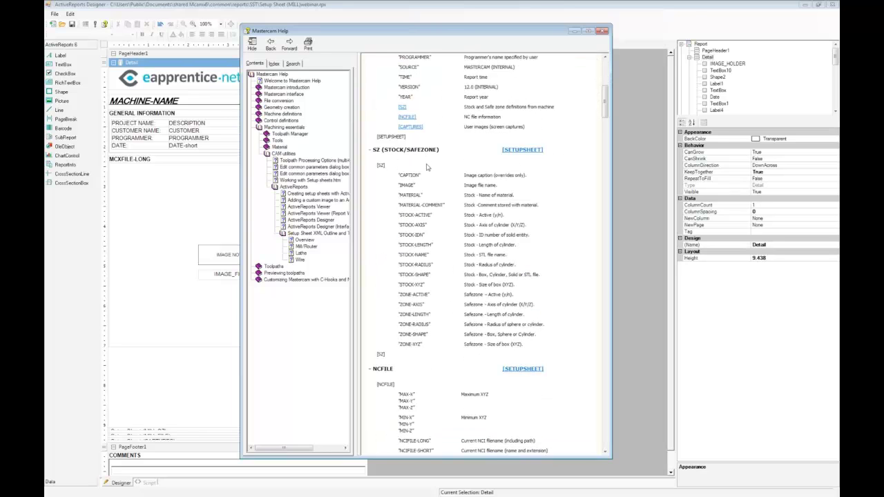
scroll(396, 308, "down", 2)
scroll(396, 308, "down", 6)
scroll(391, 311, "down", 15)
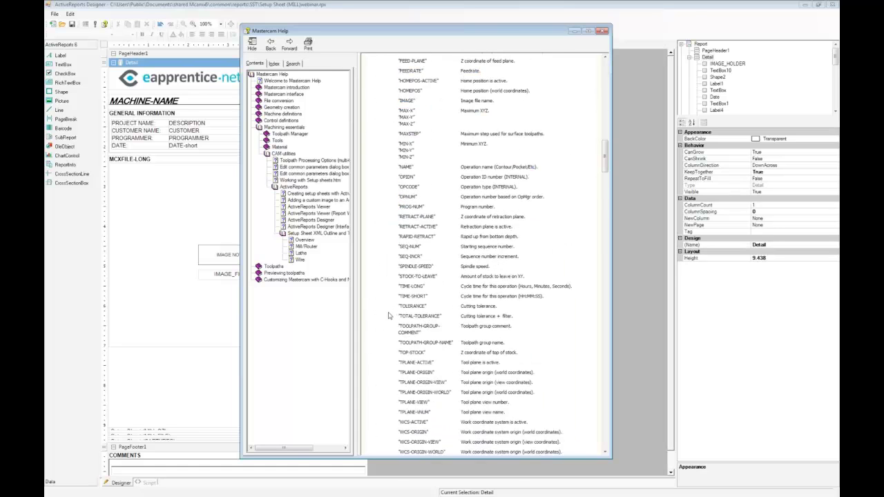
scroll(388, 316, "down", 8)
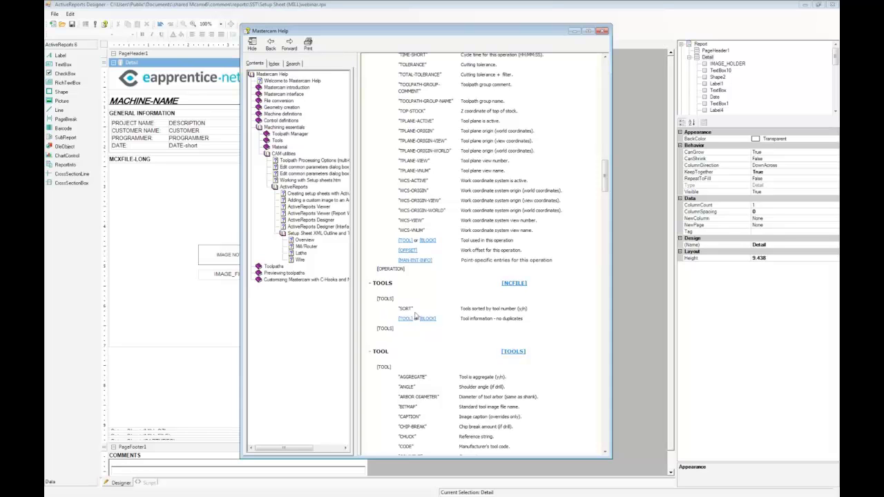
Step: Scroll back up and minimize Mastercam Help to return to Report Data Source
scroll(415, 316, "up", 1)
scroll(415, 316, "up", 20)
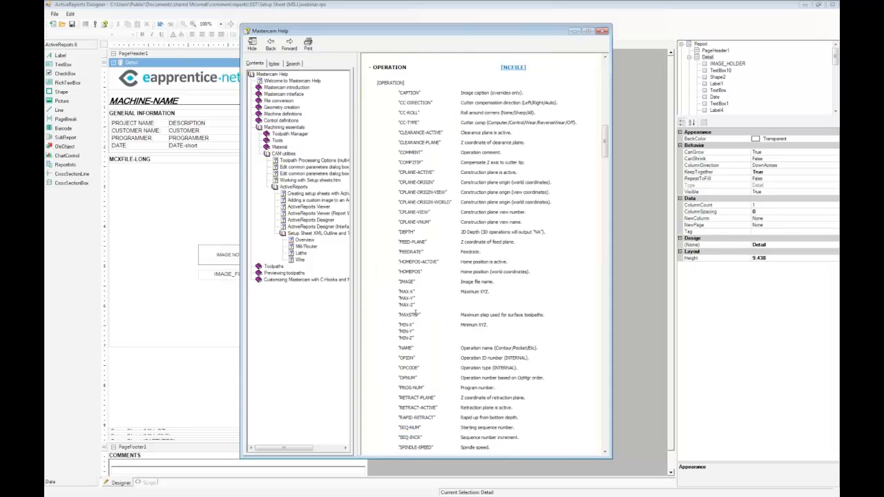
scroll(416, 315, "up", 5)
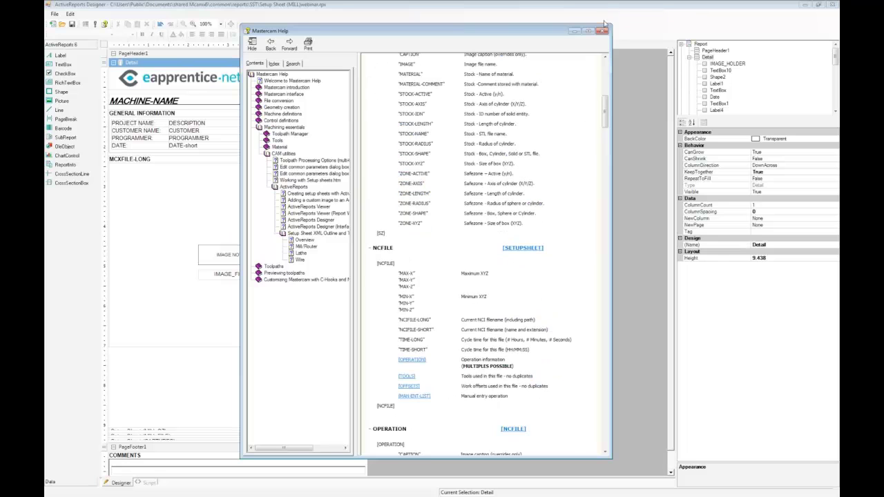
left_click(574, 33)
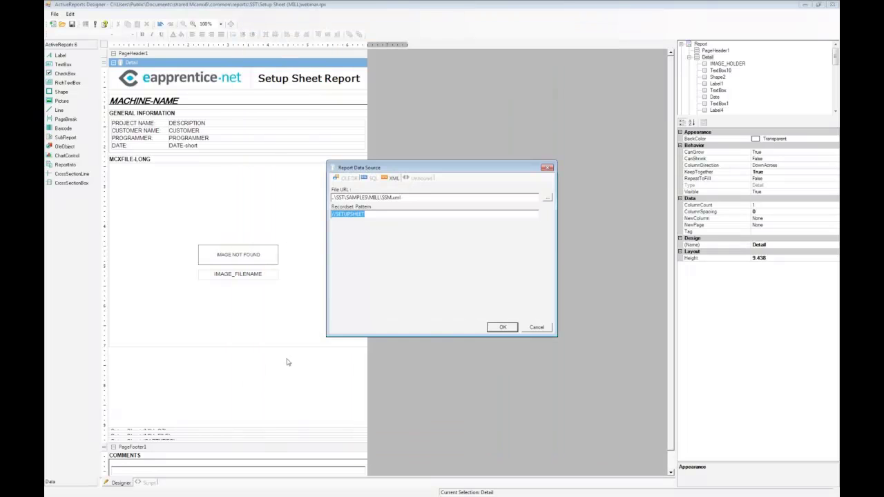
Step: Accept Report Data Source, then check the ReportName of srpt_SZ, srpt_File and srptCaptures
left_click(497, 329)
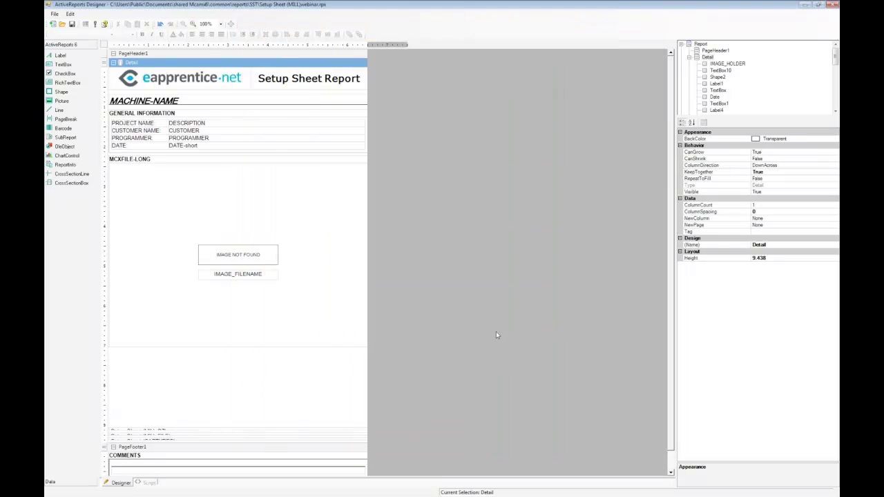
left_click(181, 429)
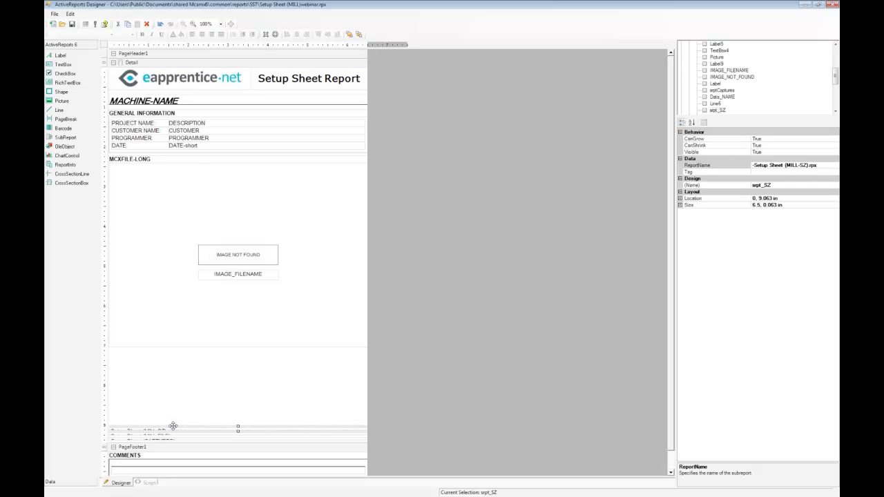
left_click(175, 435)
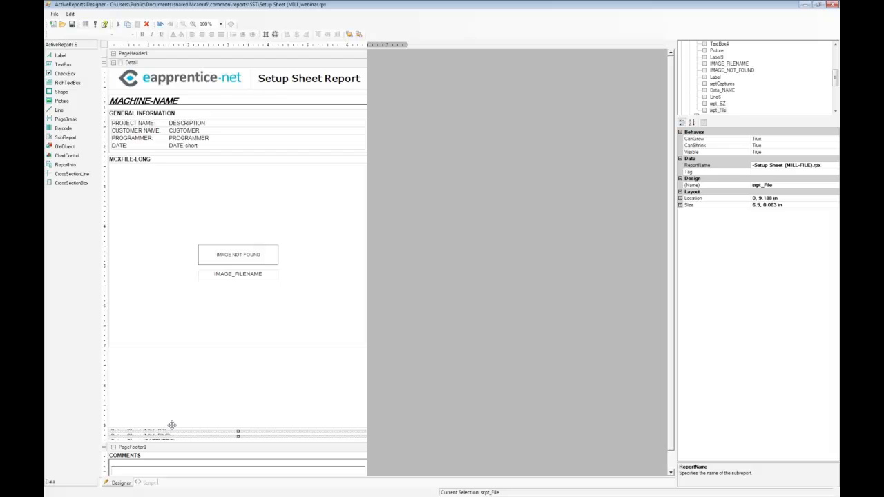
left_click(173, 430)
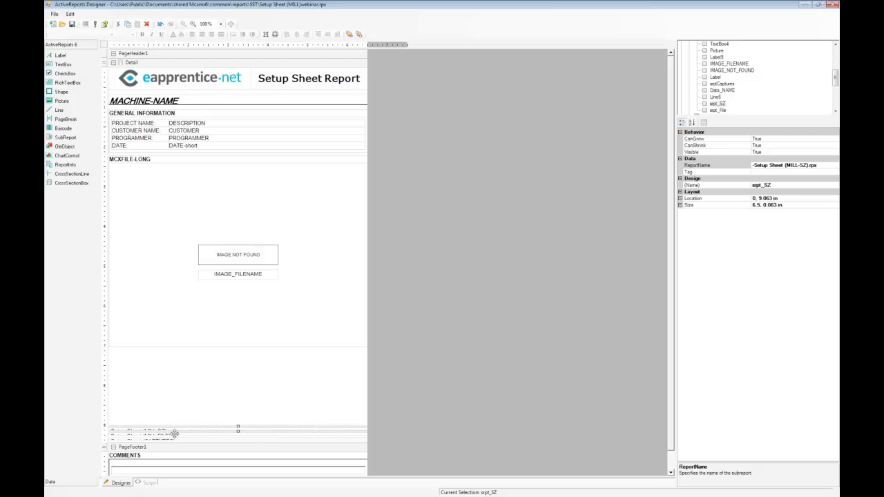
left_click(173, 436)
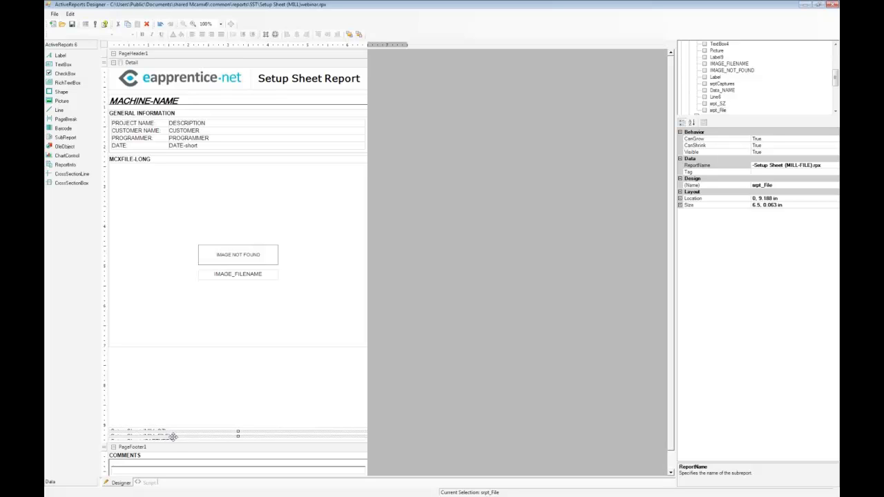
left_click(173, 438)
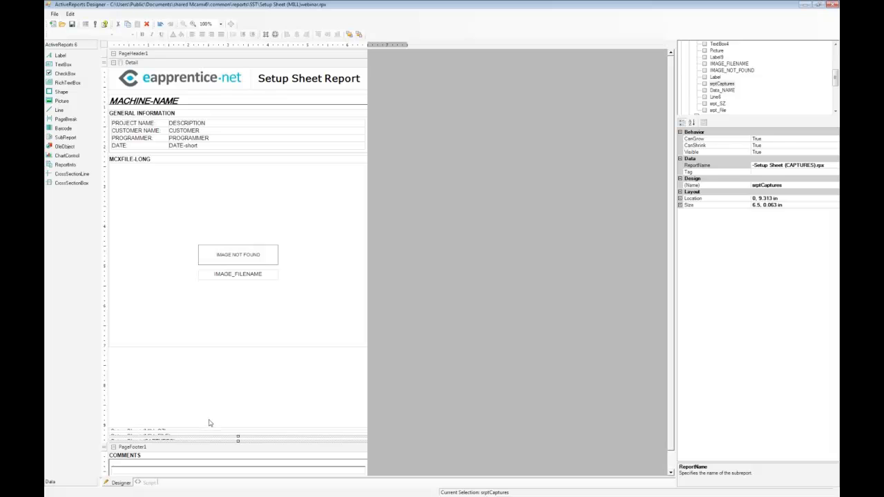
Step: Move the three subreports up, shrink the Detail band, save, and switch to Mastercam
left_click(210, 422)
left_click_drag(216, 442, 211, 354)
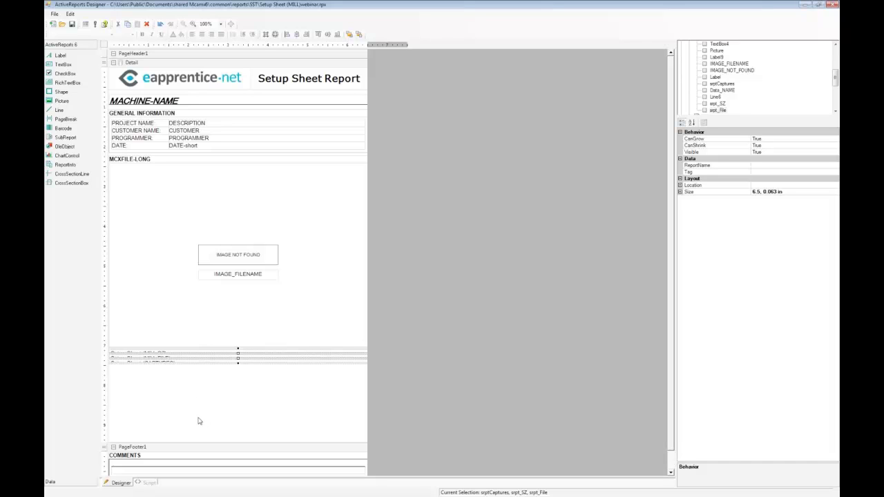
left_click(166, 446)
left_click_drag(166, 440, 156, 380)
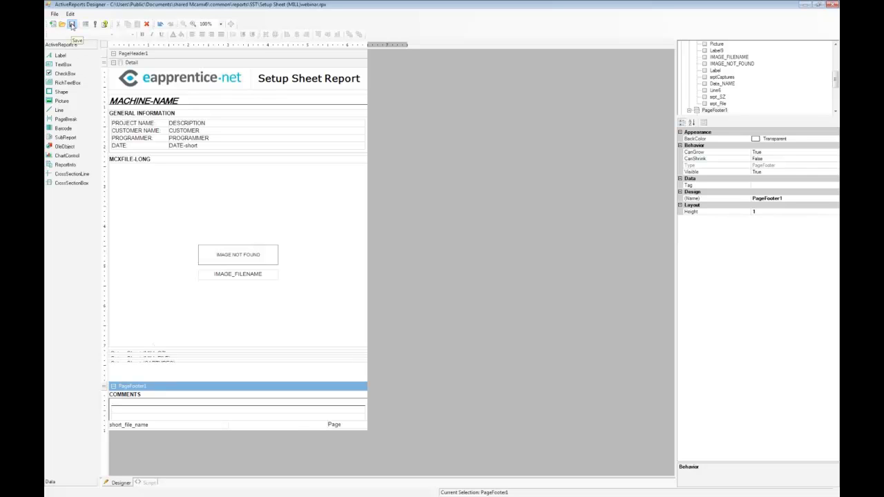
left_click(72, 25)
key("alt+Tab")
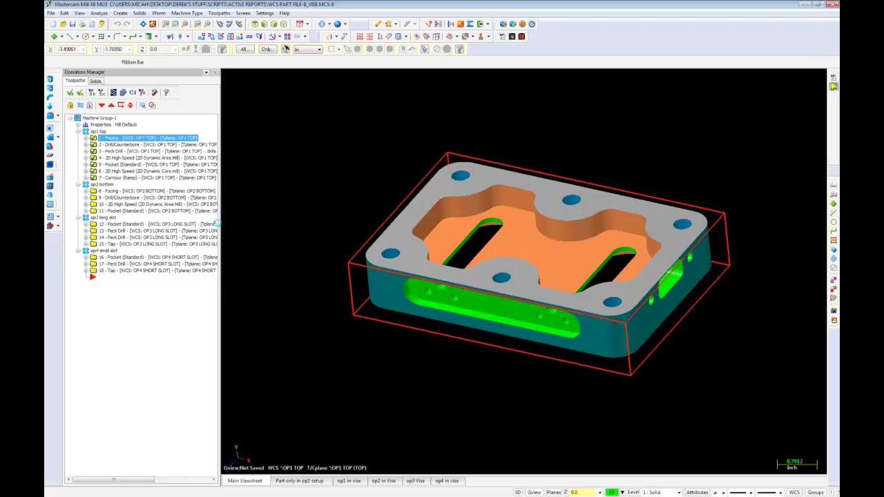
Step: Confirm ActiveReport is the Toolpaths setup sheet program, then cancel the configuration
left_click(265, 14)
left_click(268, 25)
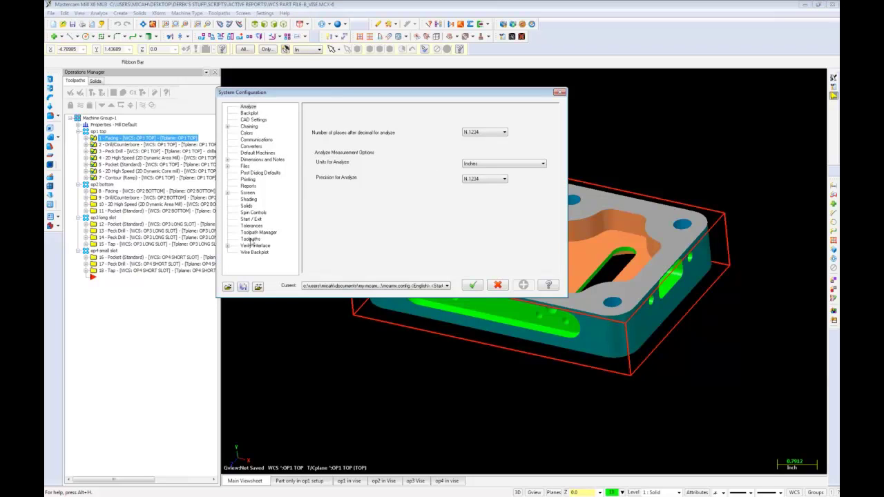
left_click(252, 239)
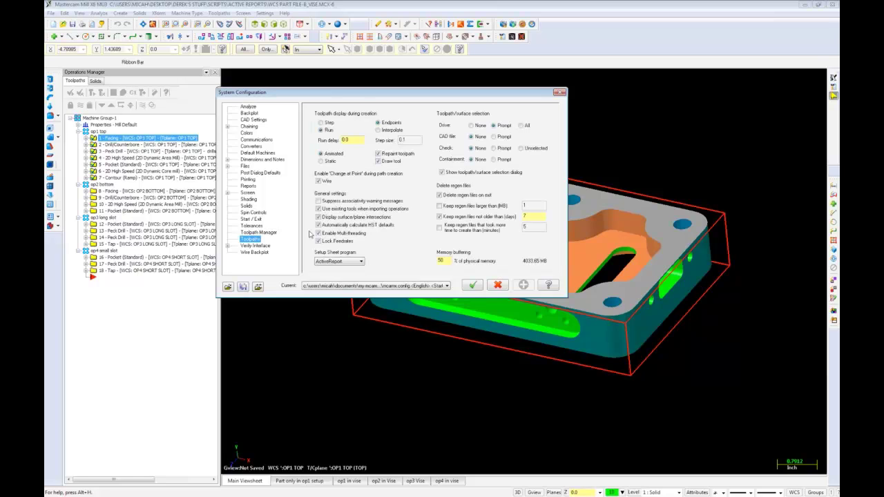
left_click(361, 261)
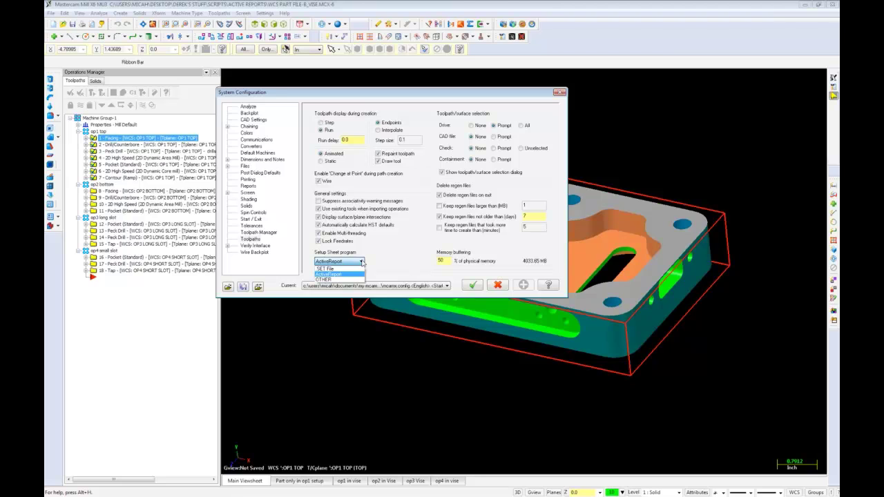
left_click(361, 262)
left_click(497, 284)
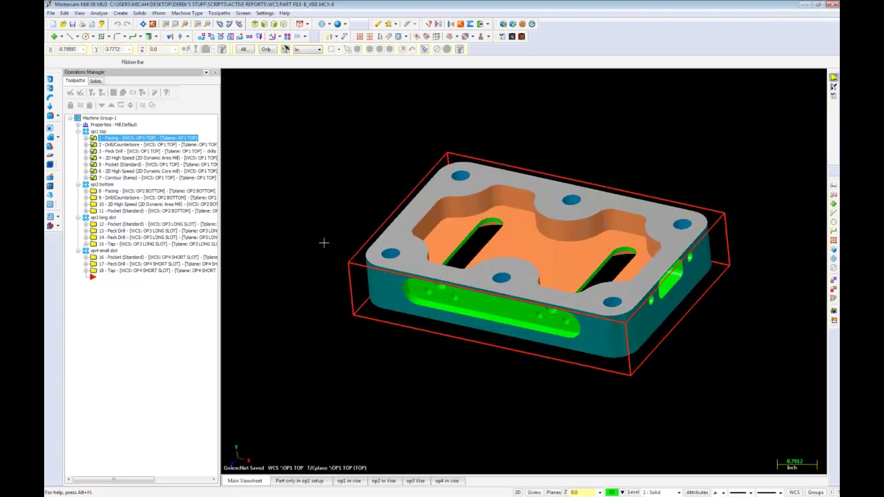
Step: Open the setup sheet for the op1 top group and enter eapprentice as customer
left_click(99, 131)
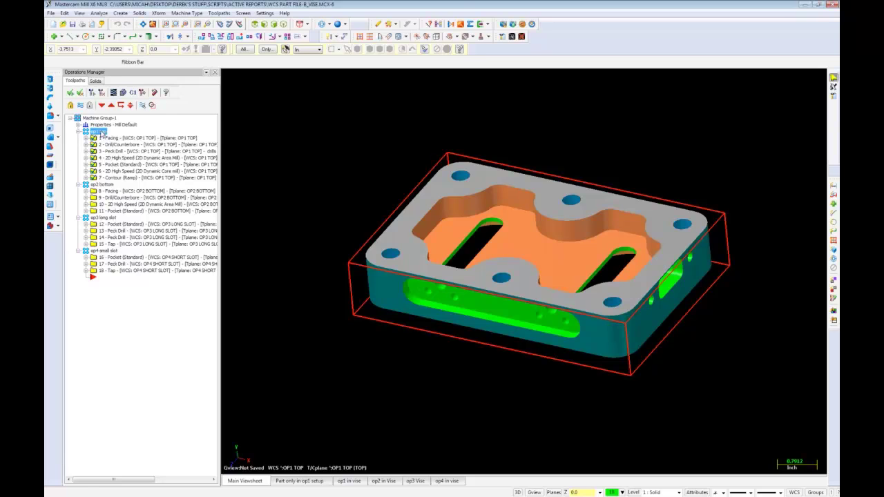
right_click(101, 134)
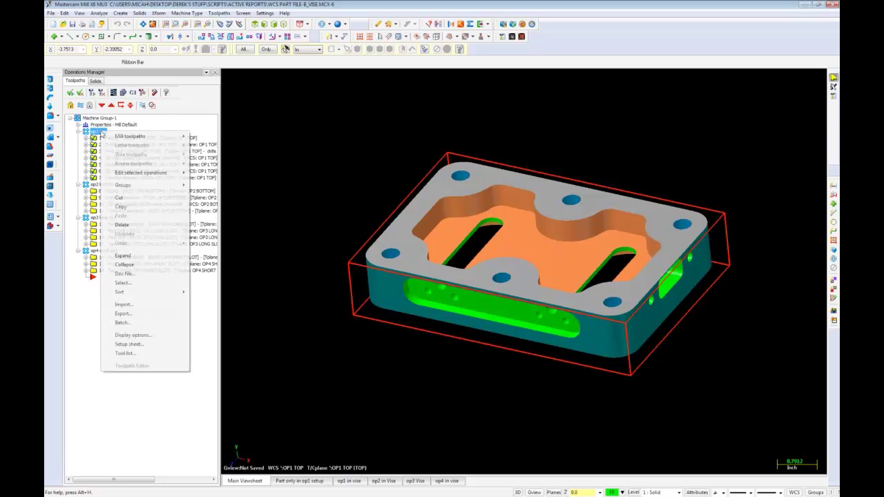
left_click(130, 343)
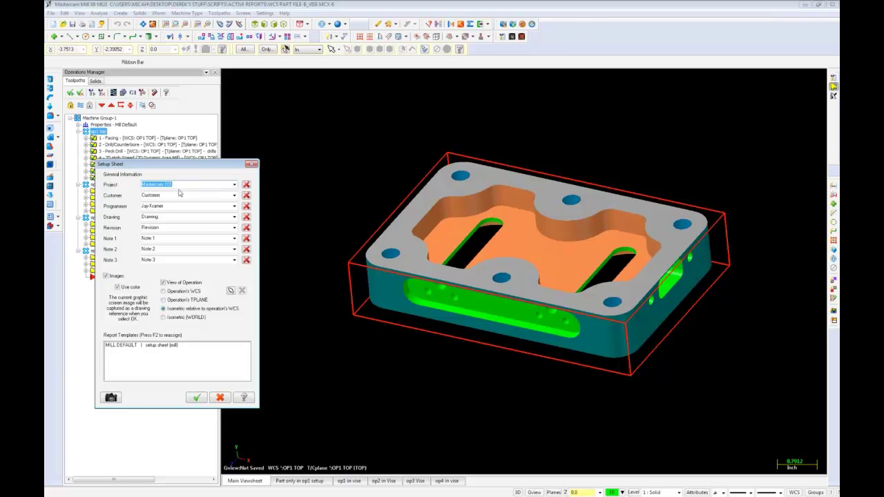
key("Tab")
type("eapp")
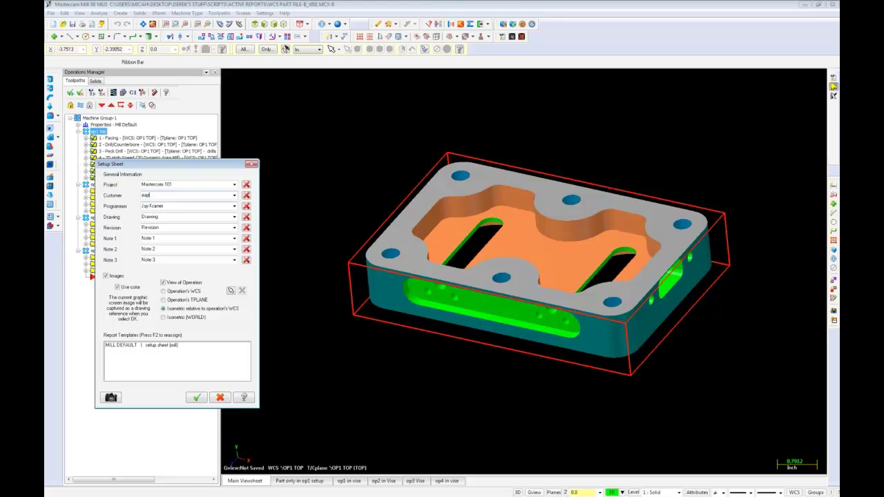
type("rentice")
left_click(169, 218)
left_click(170, 229)
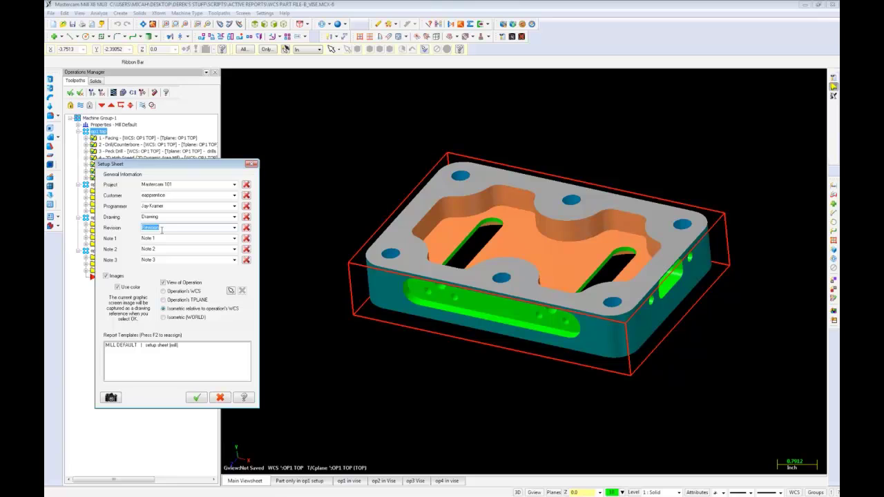
Step: Assign the setup sheet (mill)webinar template to the MILL DEFAULT row
left_click(169, 349)
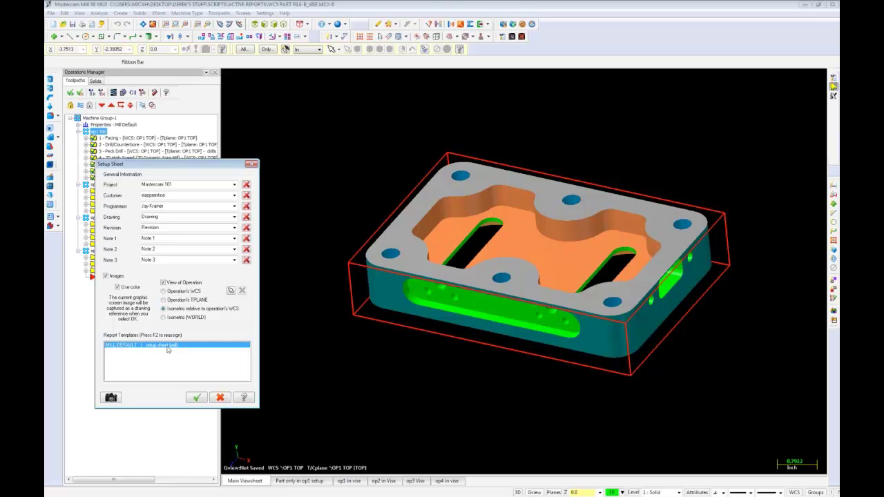
double_click(167, 349)
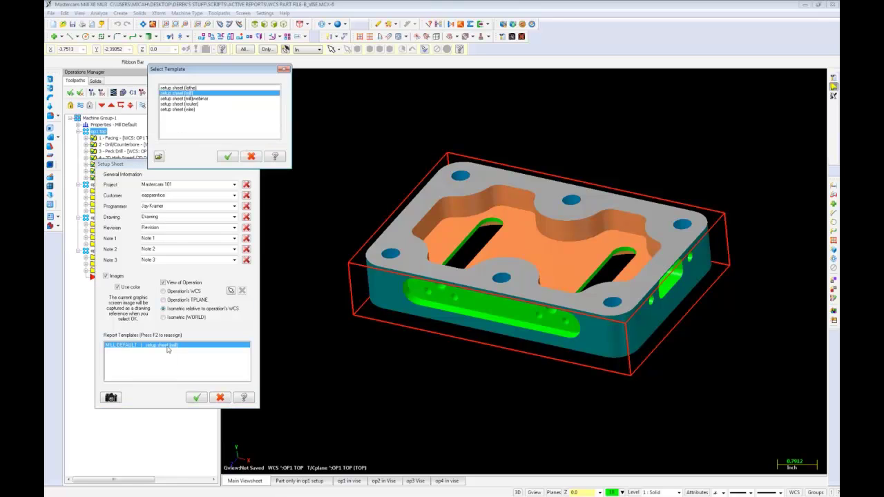
left_click(200, 99)
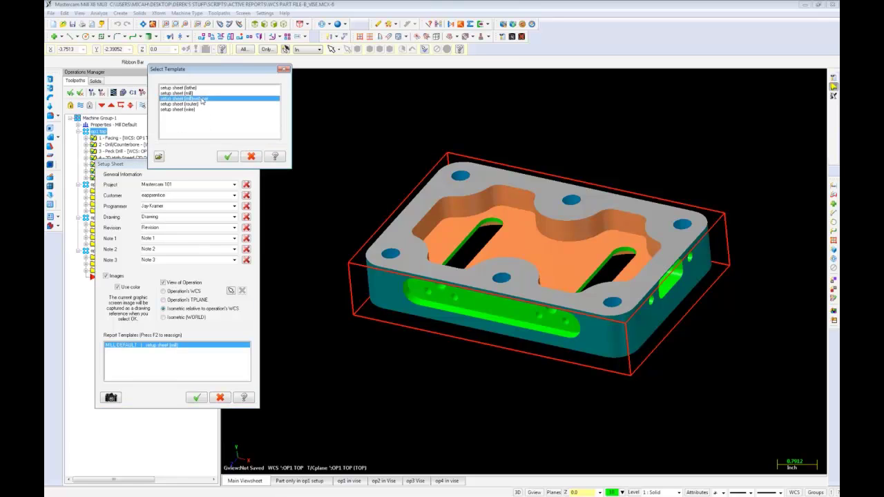
left_click(227, 158)
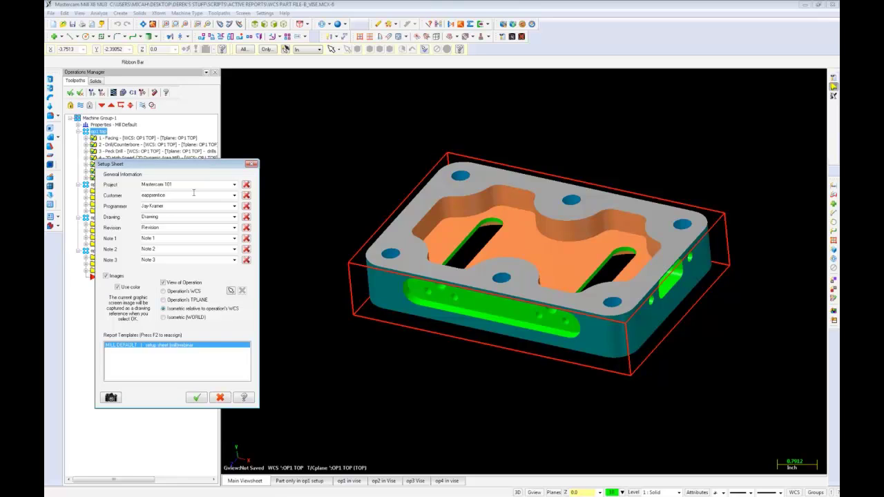
Step: Capture the full op1 in vise view as Image #1 and a part close-up as Image #2
left_click(116, 401)
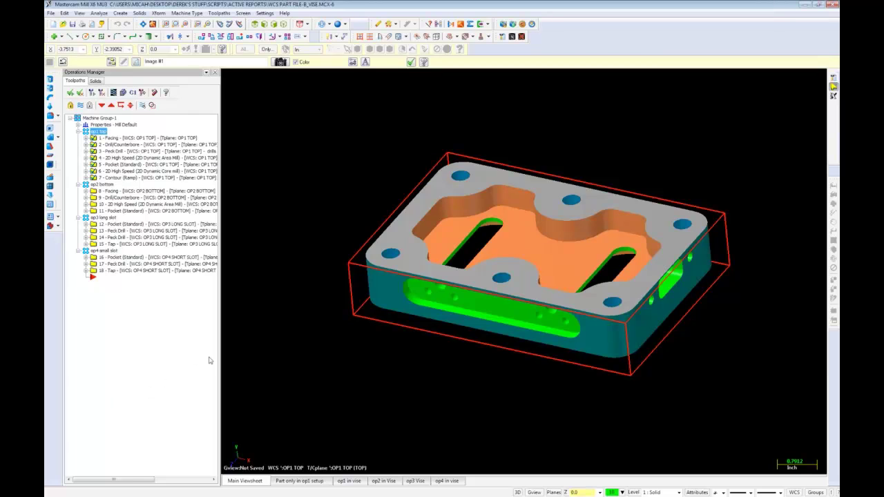
left_click(348, 480)
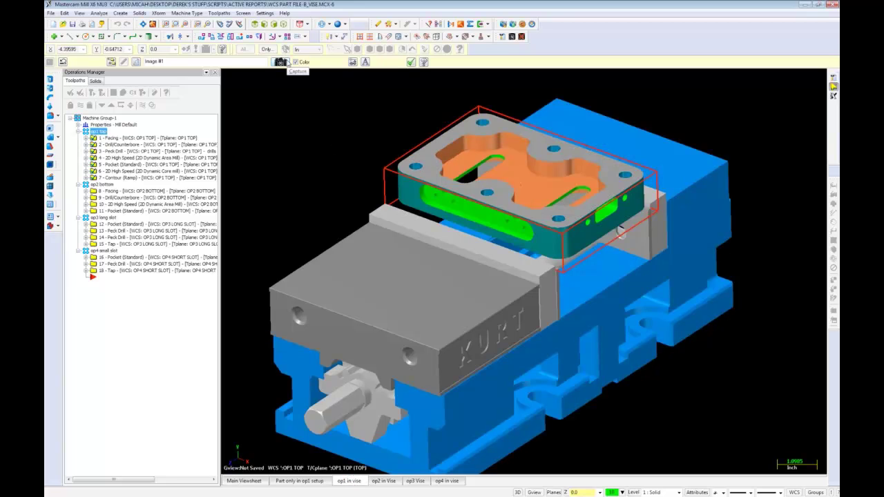
left_click(280, 62)
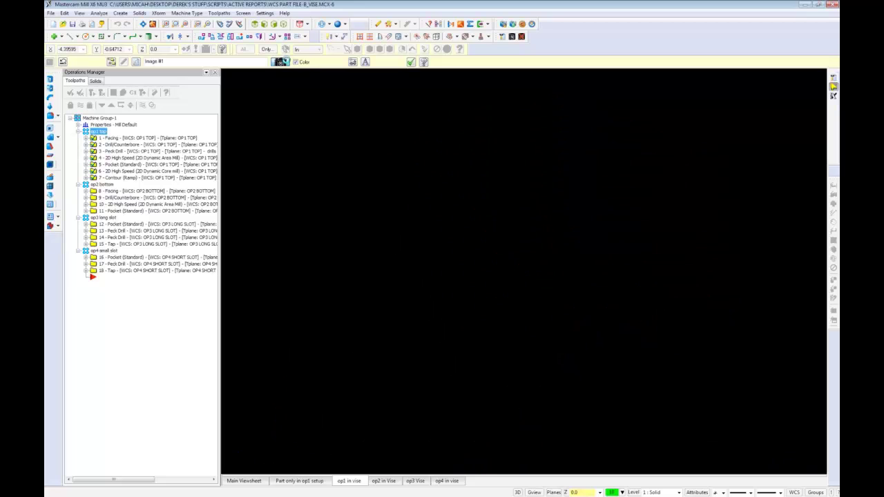
left_click(470, 271)
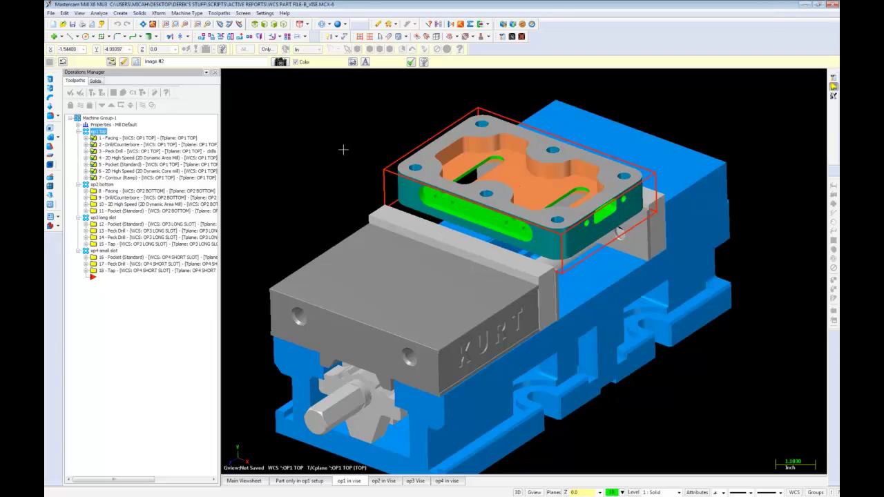
left_click_drag(334, 144, 588, 304)
left_click(474, 273)
Step: Review the captured images, previewing the full vise image, and finish capturing
left_click(136, 62)
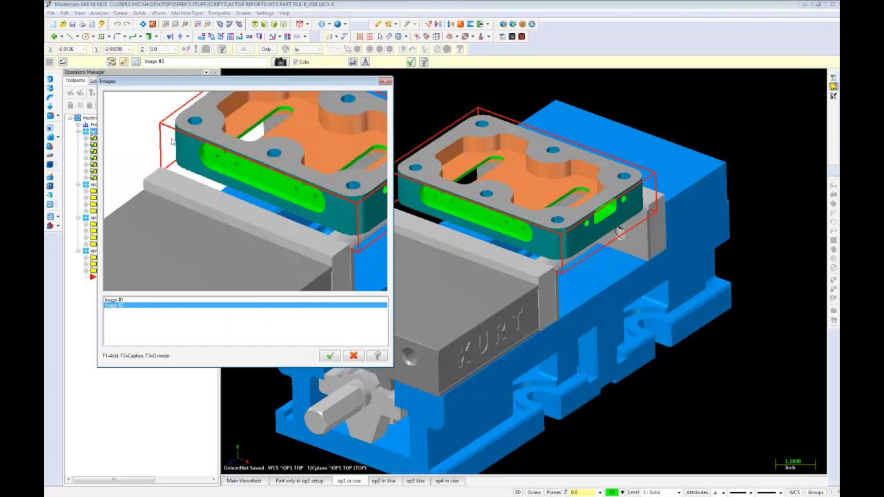
left_click(134, 300)
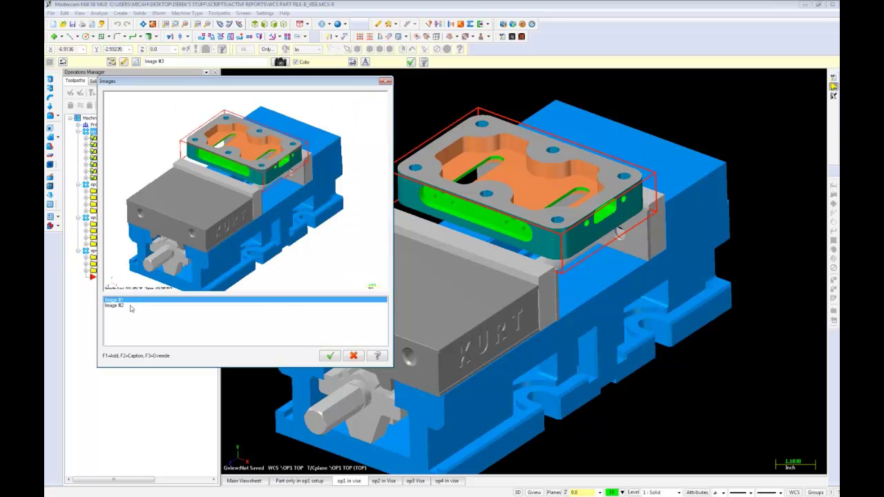
left_click(329, 355)
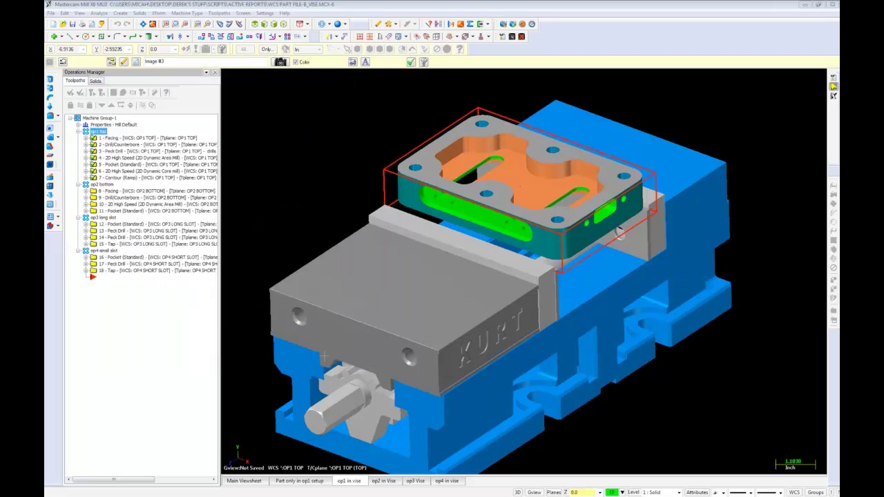
left_click(410, 63)
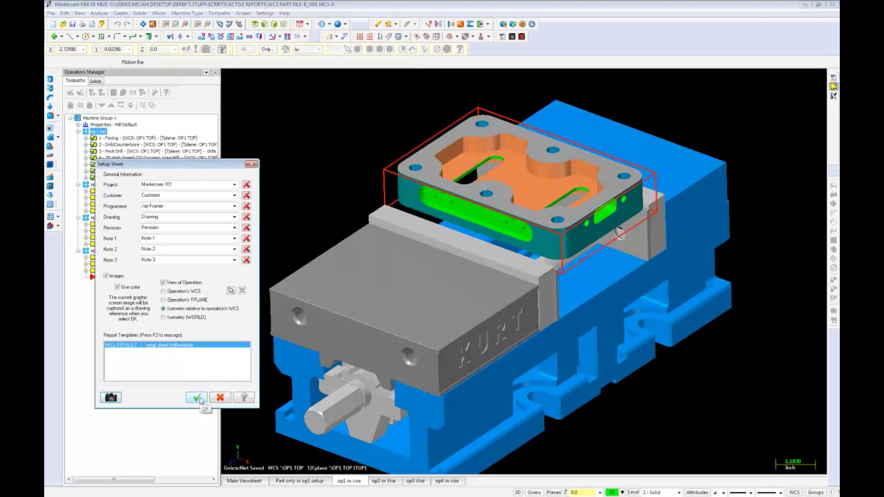
Step: Fill the customer as eapprentice and generate the setup sheet into ActiveReports Viewer
left_click(186, 196)
type("eapprentice")
left_click(196, 398)
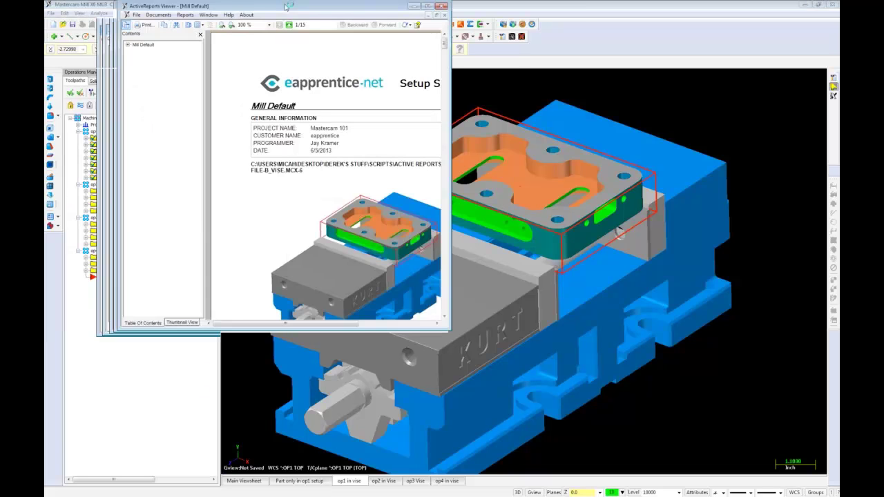
Step: Maximize the ActiveReports Viewer and page through the first setup sheet pages
left_click_drag(287, 6, 353, 3)
double_click(352, 4)
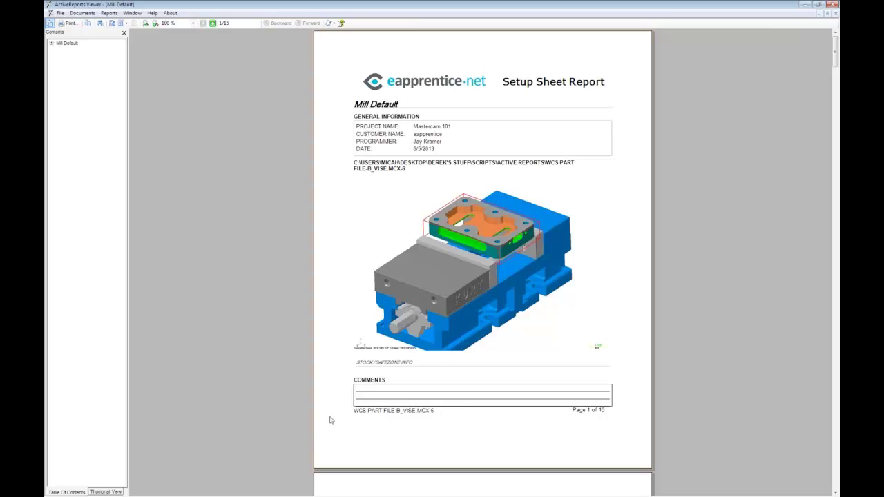
scroll(329, 429, "down", 2)
scroll(330, 428, "down", 10)
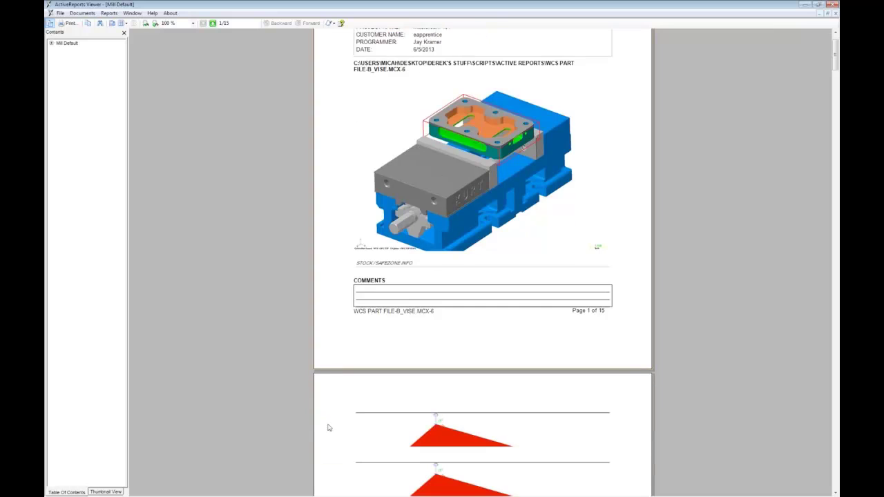
scroll(331, 428, "down", 20)
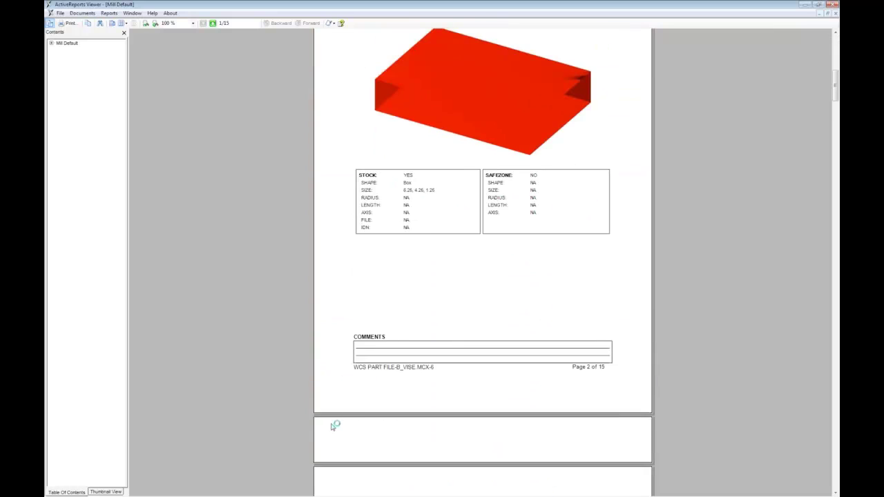
scroll(331, 427, "down", 20)
Step: Review the remaining tool pages, the Work Offsets page and the Image List's two vise captures
scroll(330, 427, "down", 20)
scroll(340, 399, "down", 20)
scroll(339, 396, "down", 20)
scroll(339, 395, "down", 4)
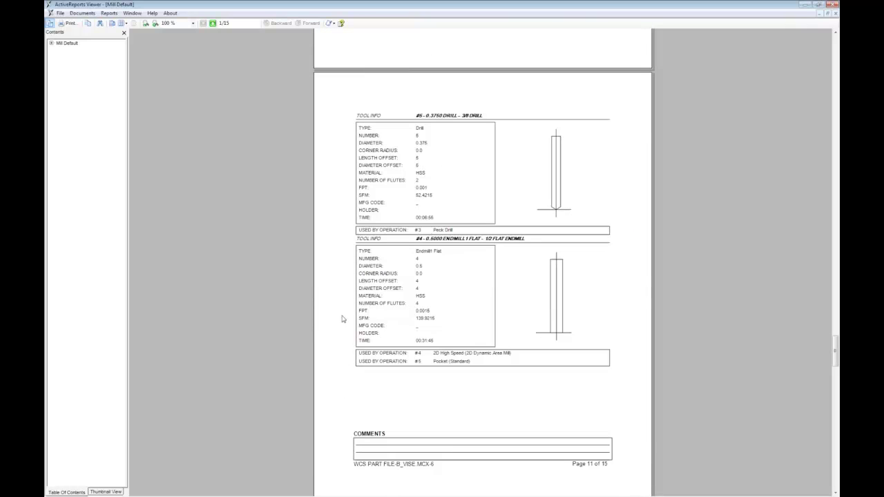
scroll(344, 331, "down", 1)
scroll(345, 330, "down", 18)
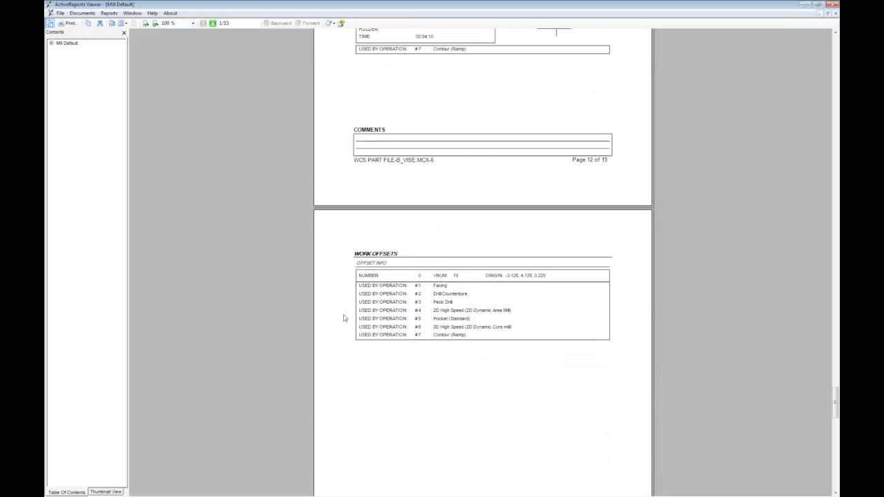
scroll(331, 353, "down", 7)
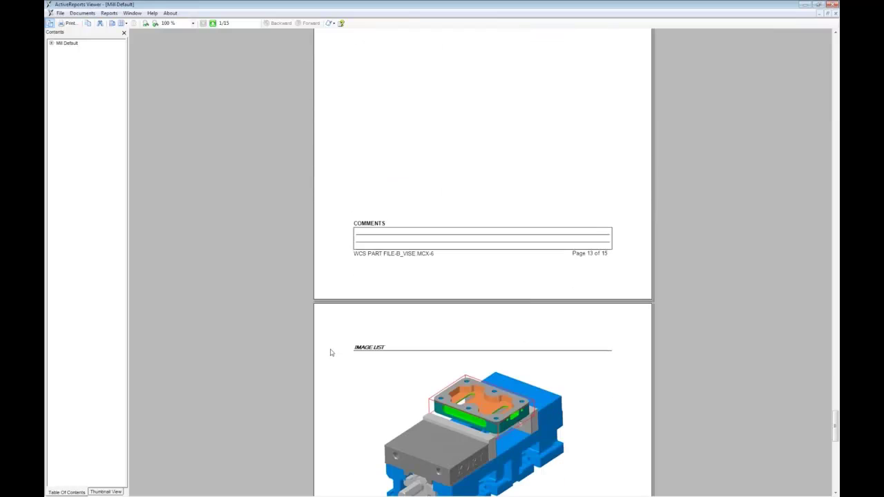
scroll(331, 353, "down", 2)
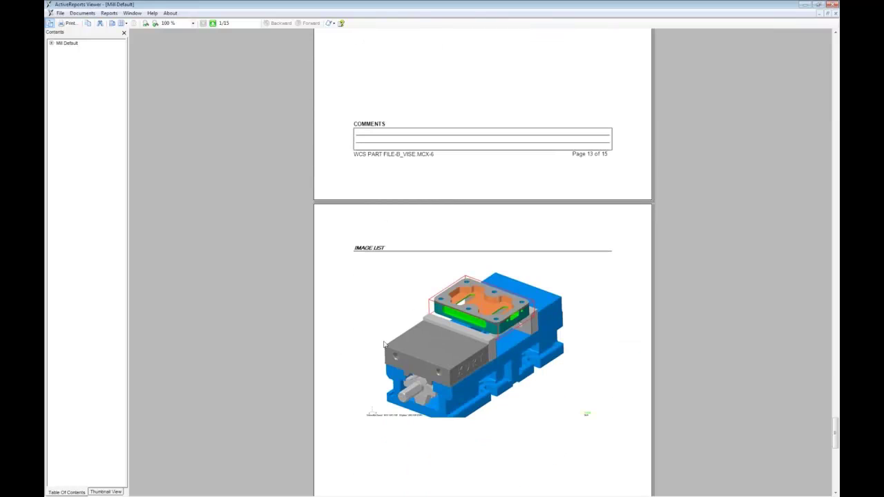
scroll(351, 326, "down", 6)
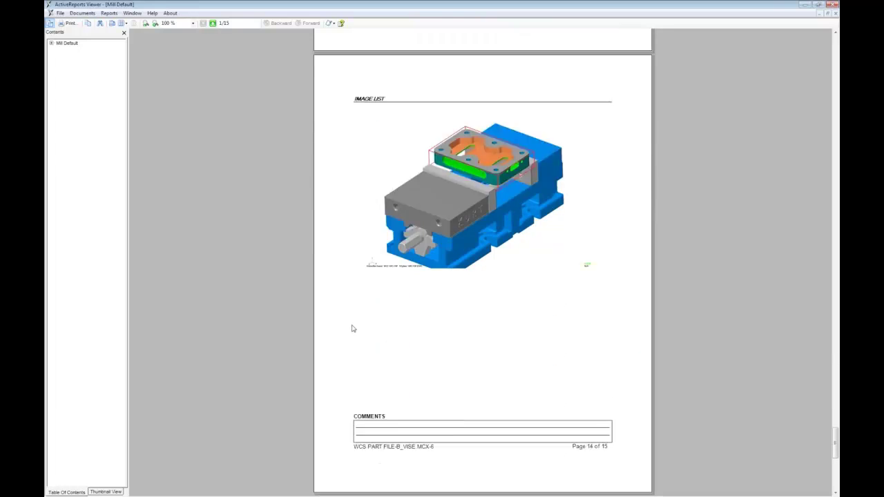
scroll(345, 323, "down", 4)
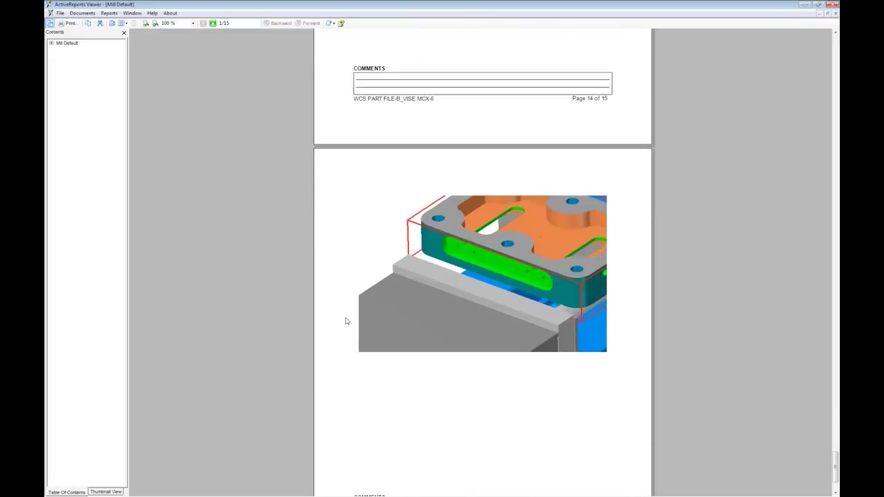
left_click(62, 13)
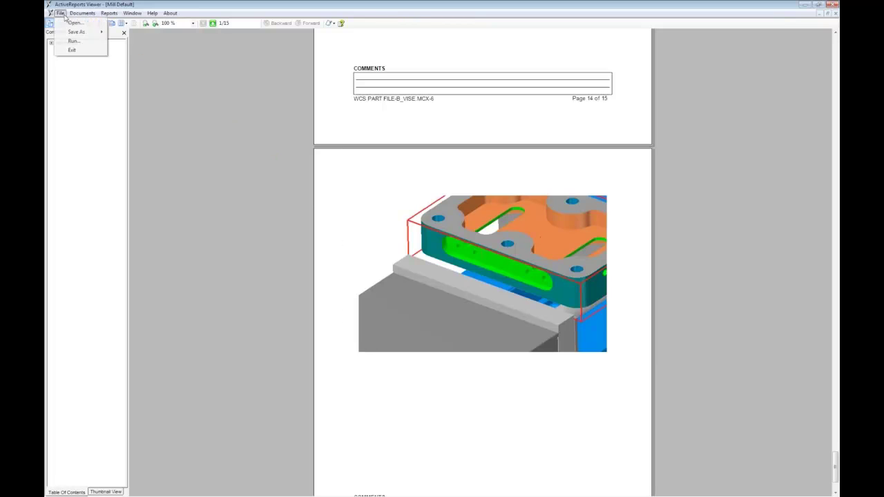
mouse_move(73, 35)
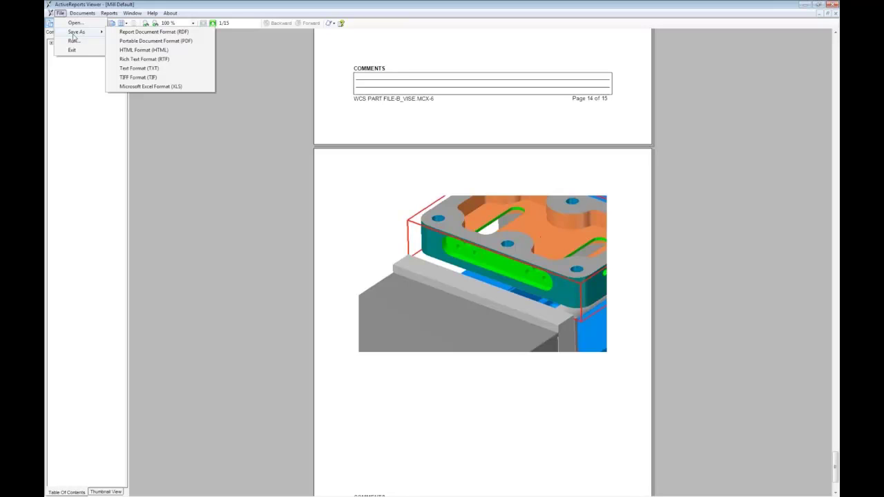
left_click(167, 3)
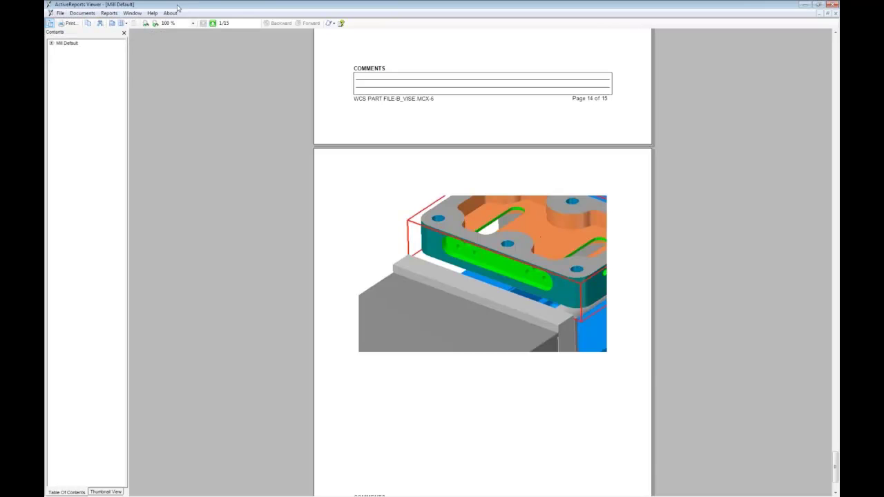
scroll(272, 274, "up", 5)
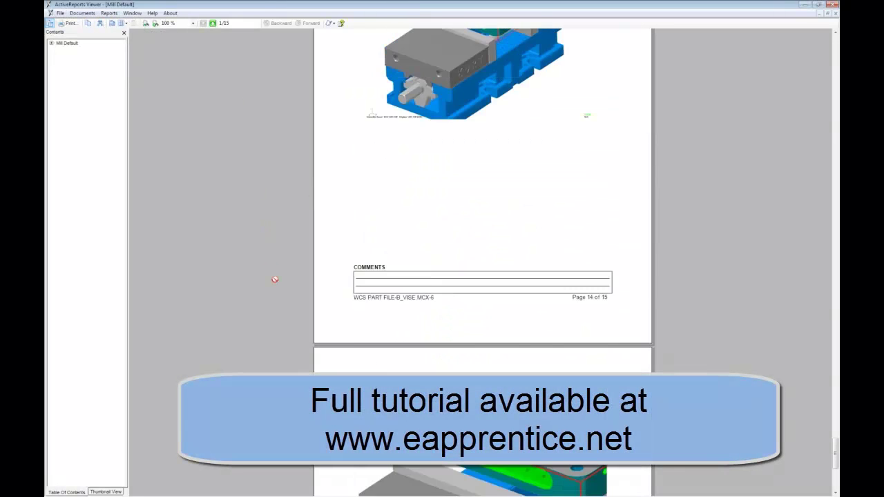
scroll(275, 280, "up", 15)
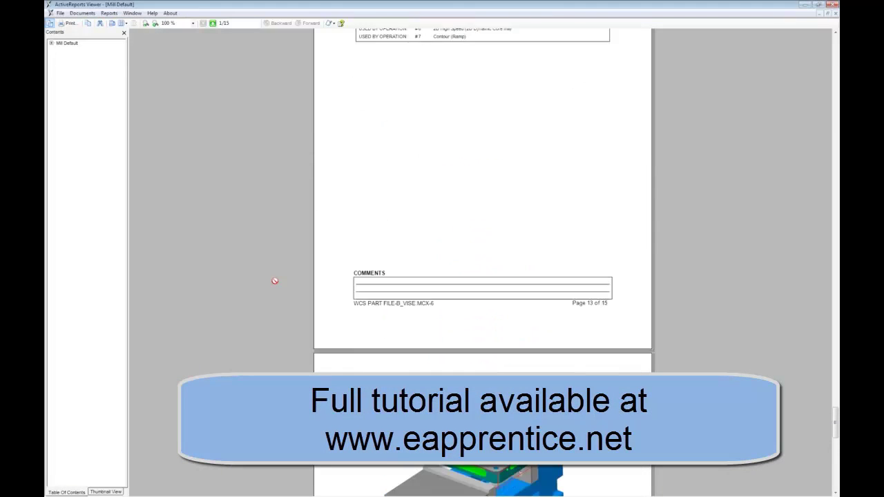
scroll(275, 281, "up", 20)
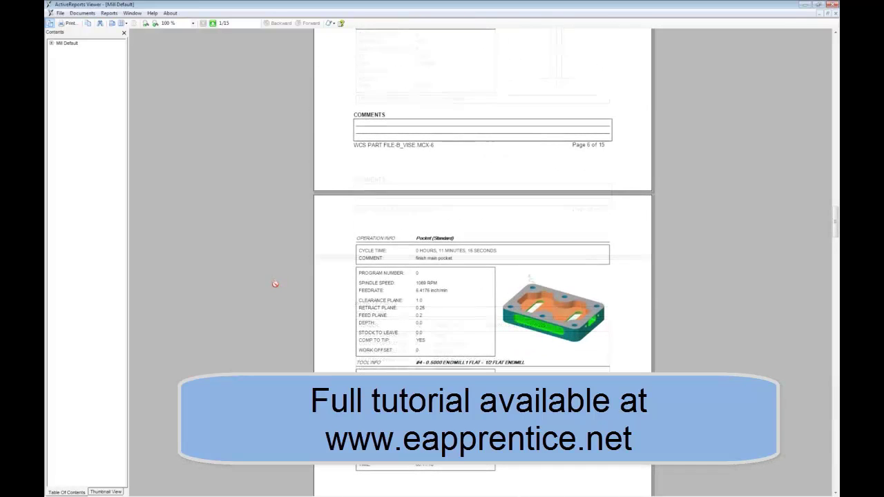
scroll(275, 283, "up", 8)
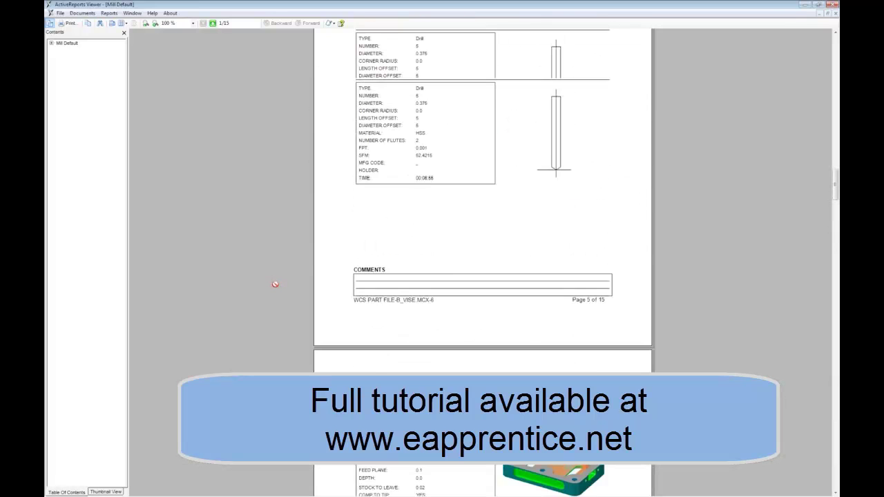
scroll(274, 284, "up", 12)
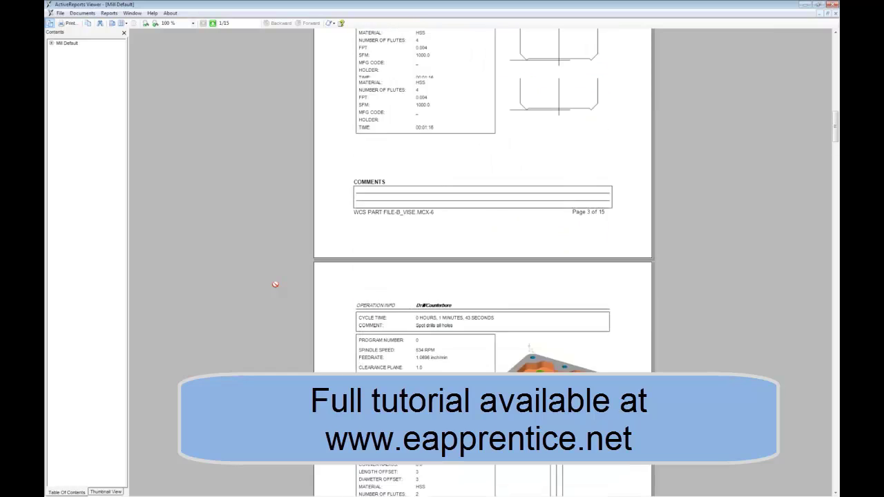
scroll(275, 284, "up", 12)
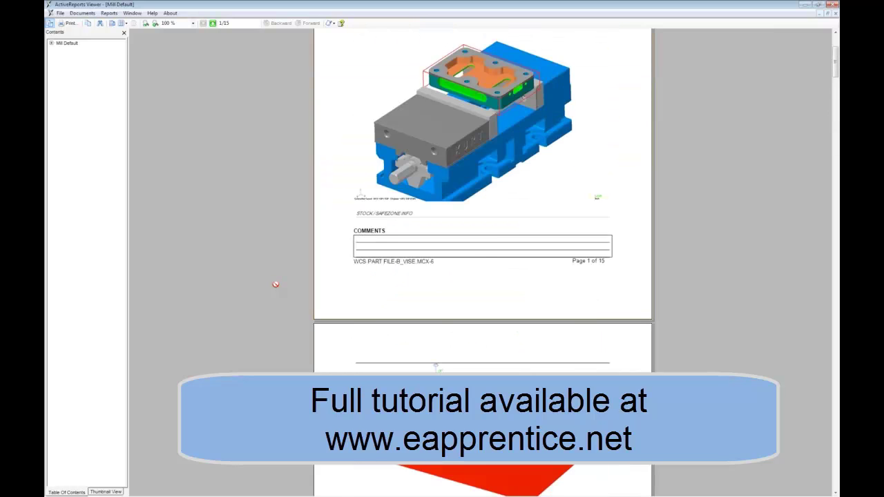
scroll(275, 284, "up", 3)
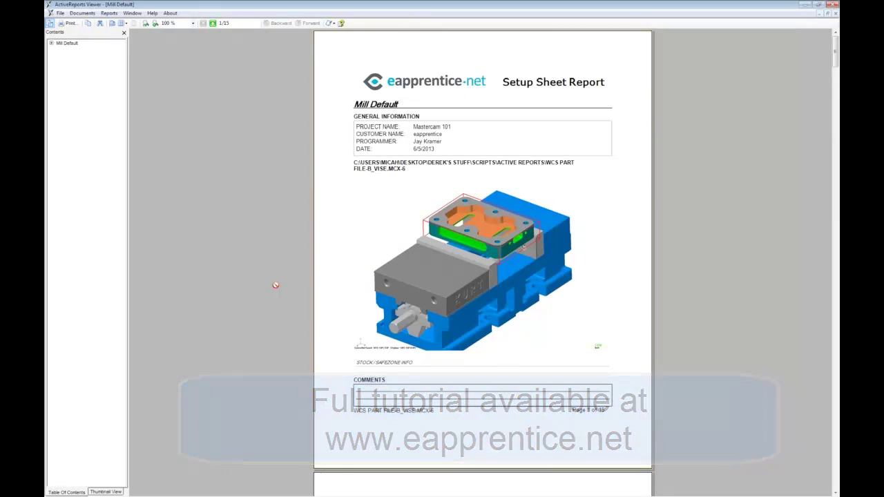